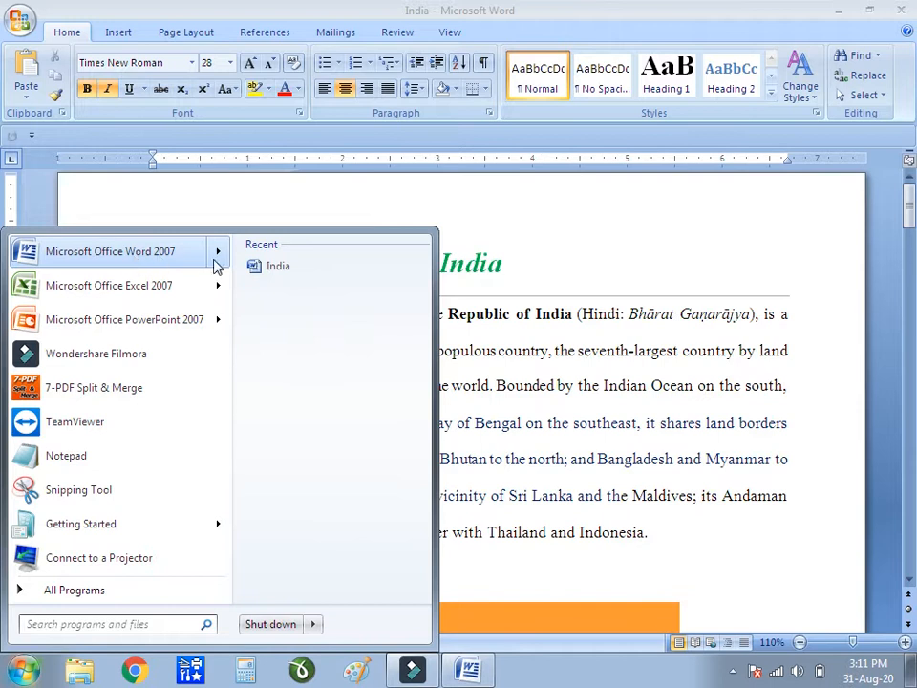
# - Open the recent India document, zoom the page out and return it to 110%
pyautogui.click(256, 272)
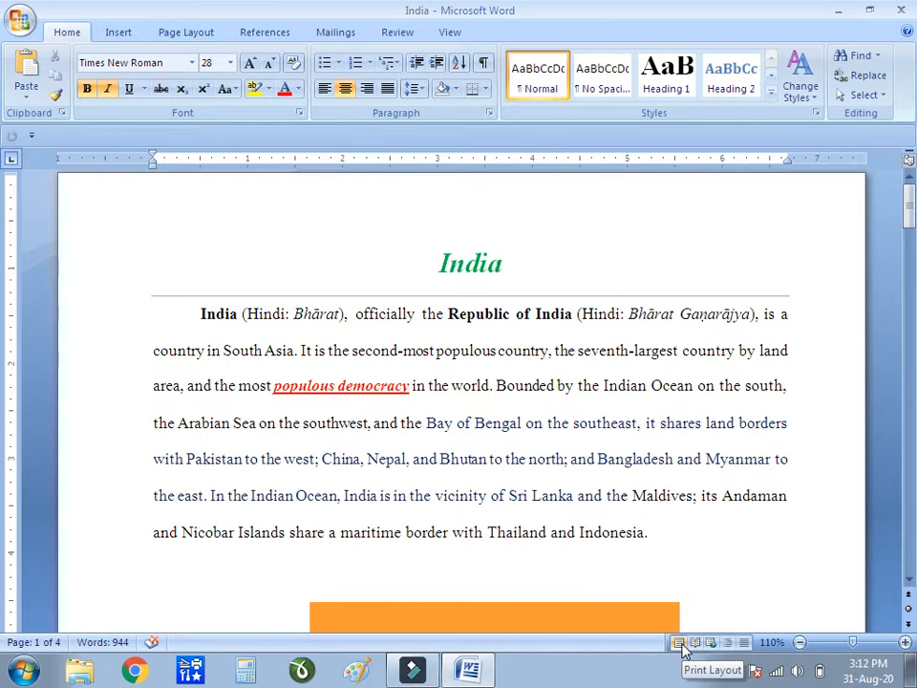
pyautogui.click(799, 642)
pyautogui.click(800, 642)
pyautogui.click(905, 642)
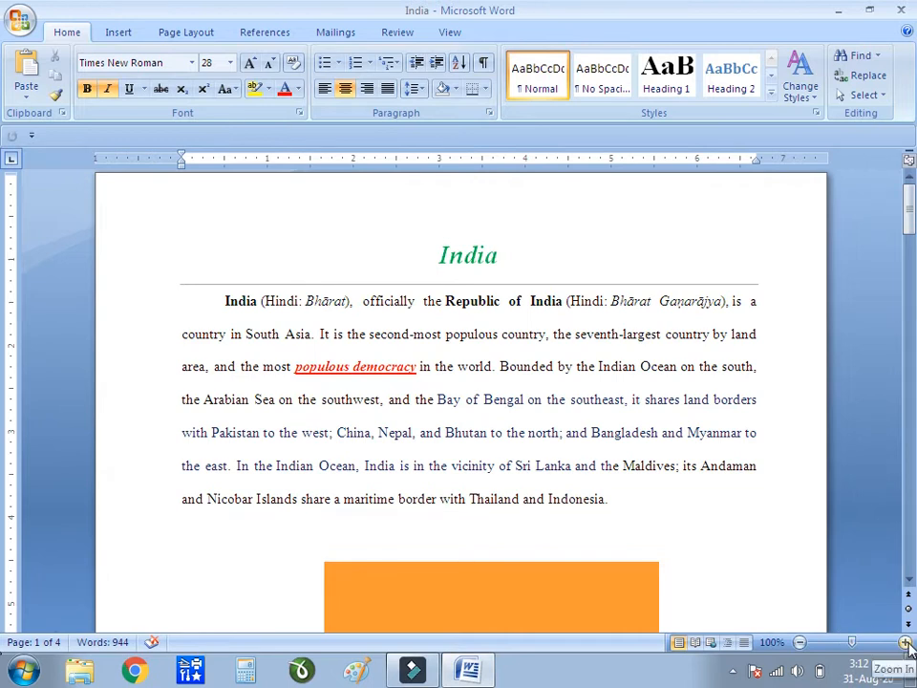
pyautogui.click(904, 641)
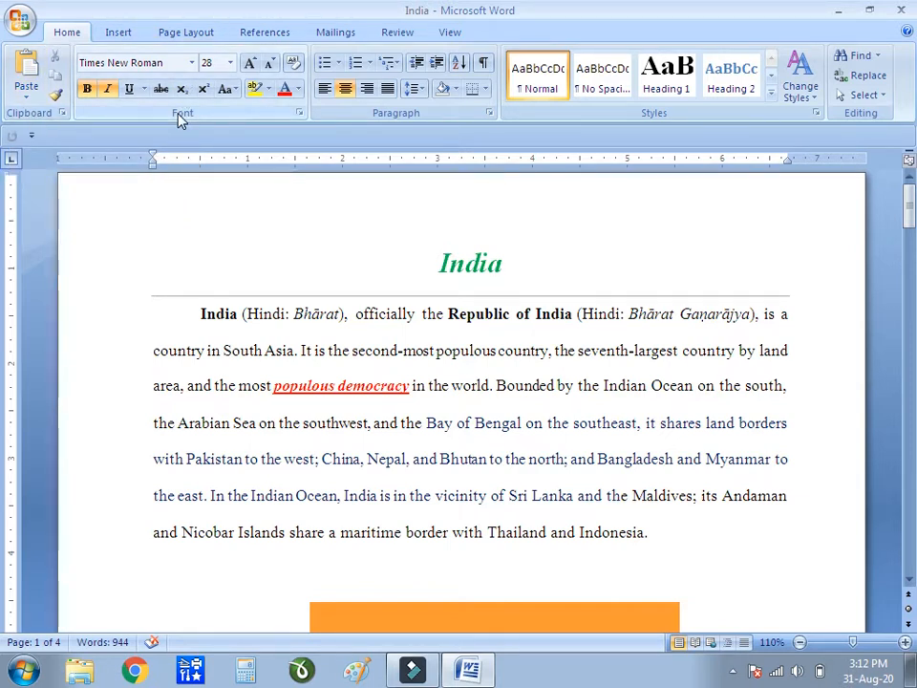
# - Change the India heading's font to Arial Black and its size to 36
pyautogui.moveTo(440, 262); pyautogui.dragTo(524, 262)
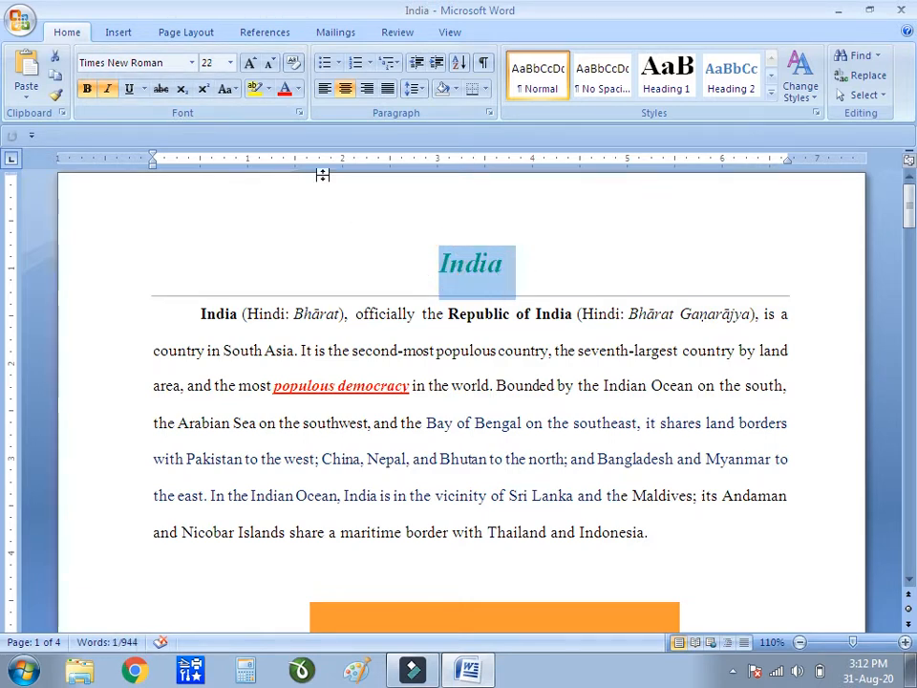
pyautogui.click(193, 63)
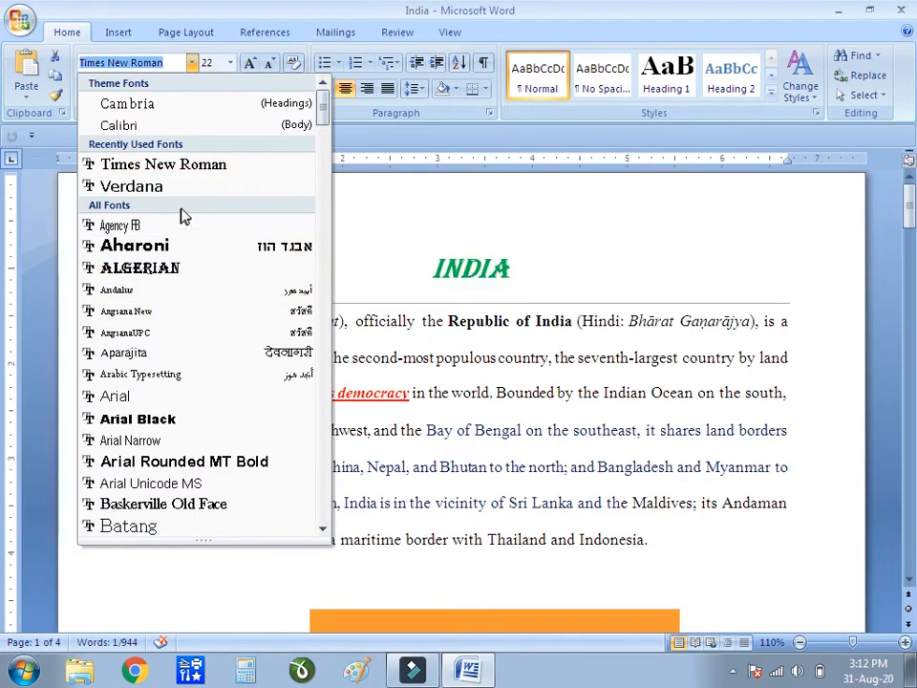
pyautogui.click(144, 419)
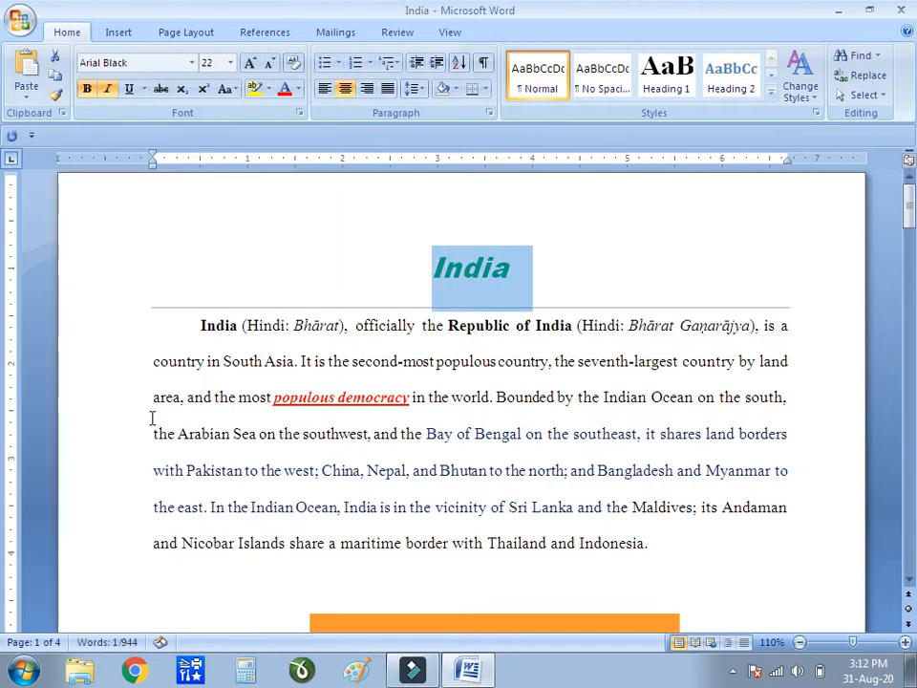
pyautogui.click(230, 62)
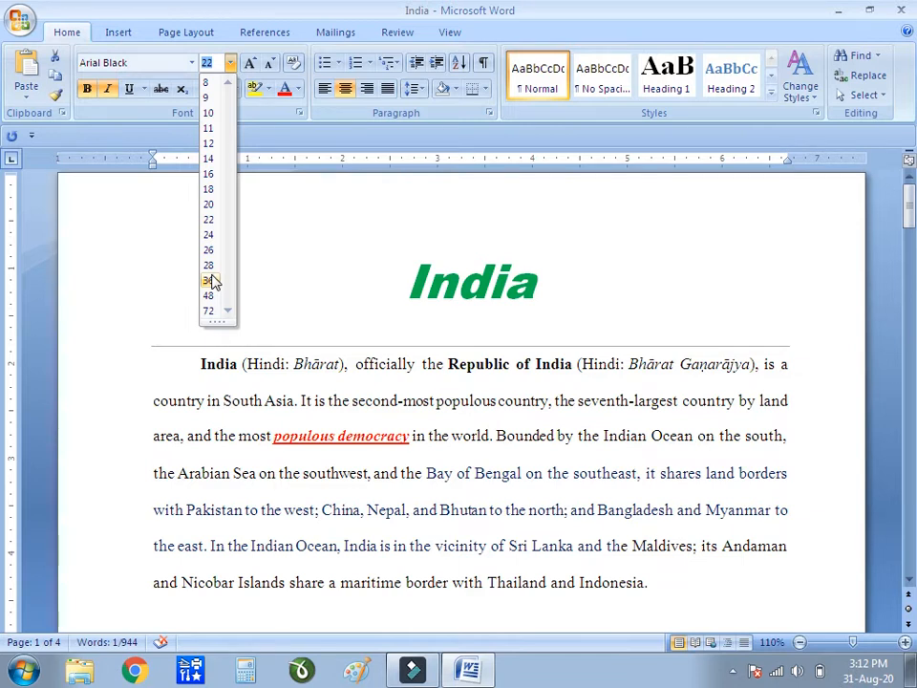
pyautogui.click(211, 280)
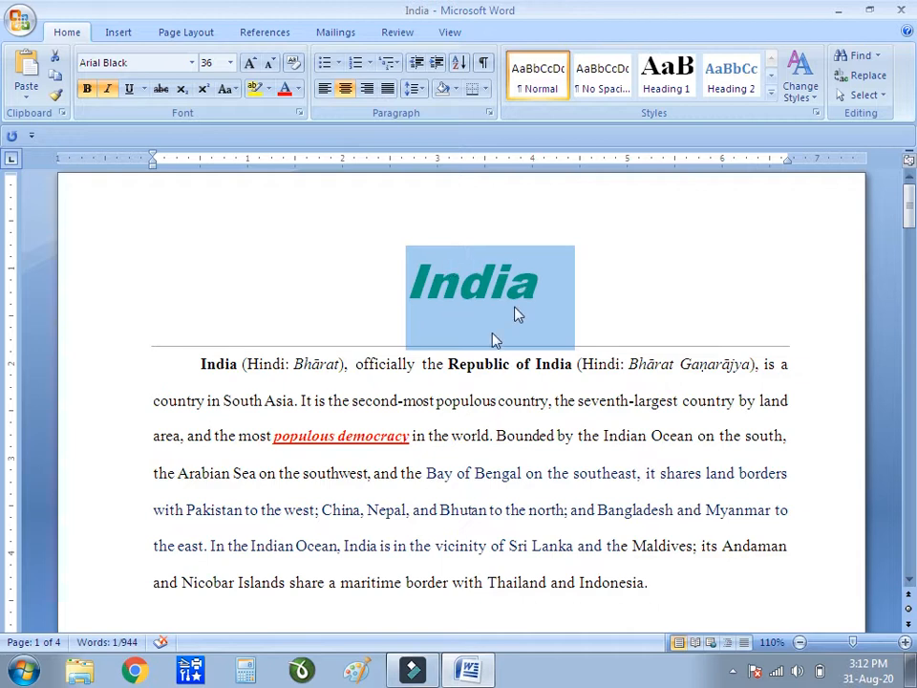
# - Colour the India heading's text with the standard blue, keeping it bold
pyautogui.click(299, 88)
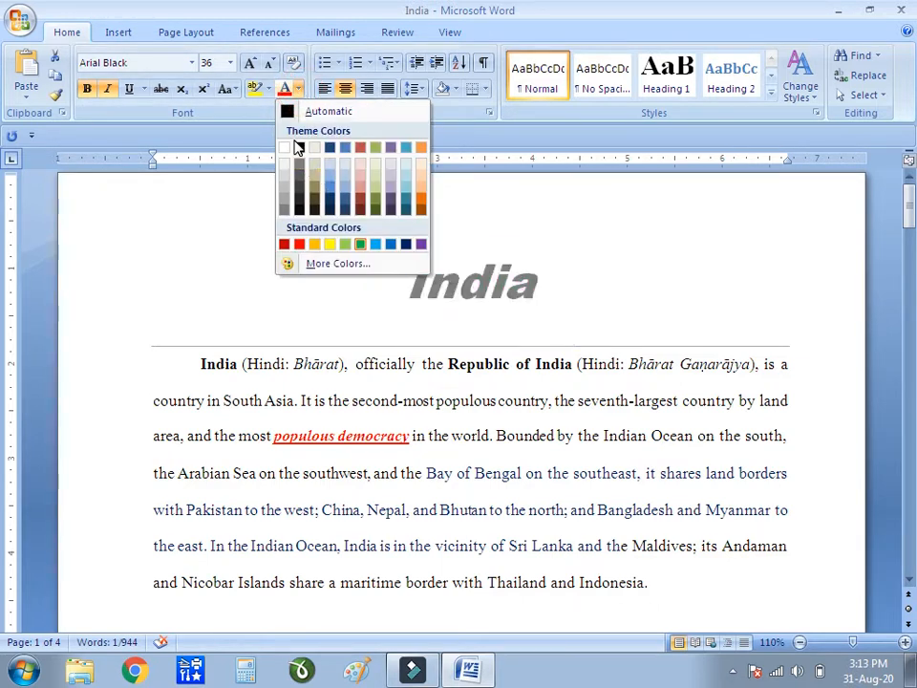
pyautogui.click(392, 245)
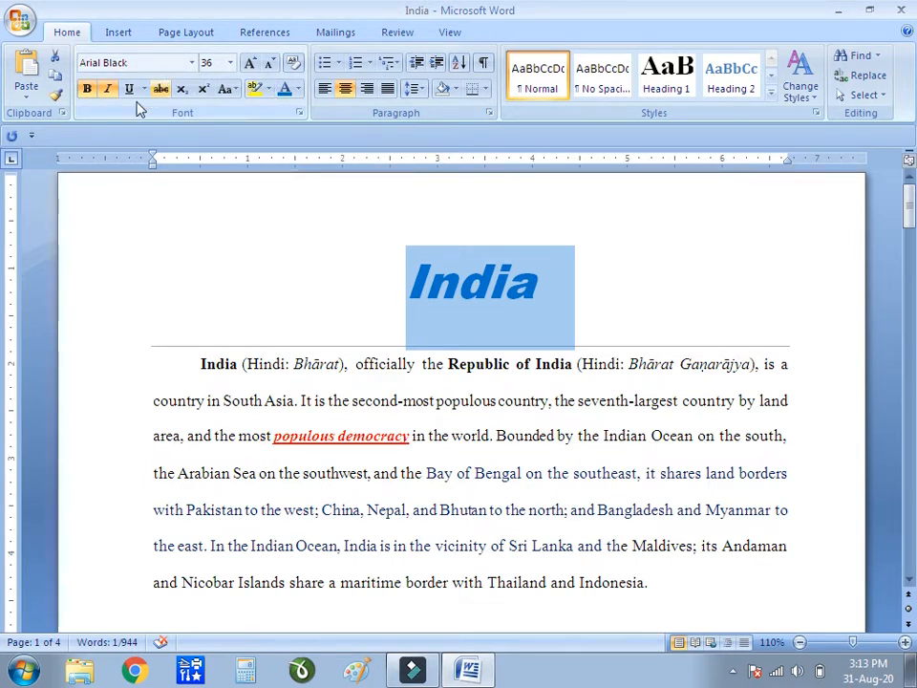
pyautogui.click(85, 95)
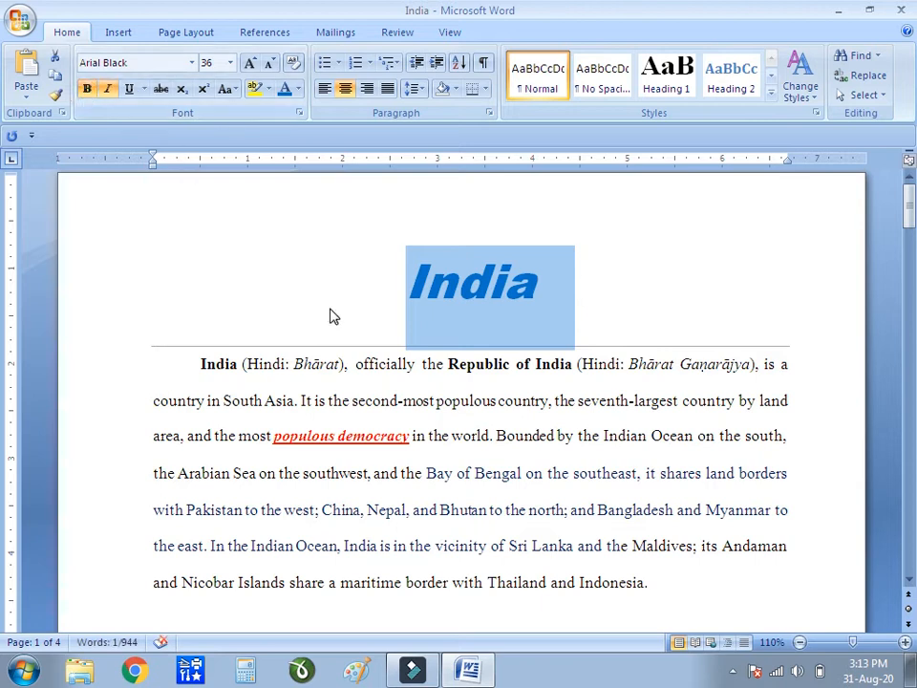
# - Make the phrase "the southeast, it shares" in the first paragraph bold, italic and underlined
pyautogui.moveTo(566, 469); pyautogui.dragTo(704, 477)
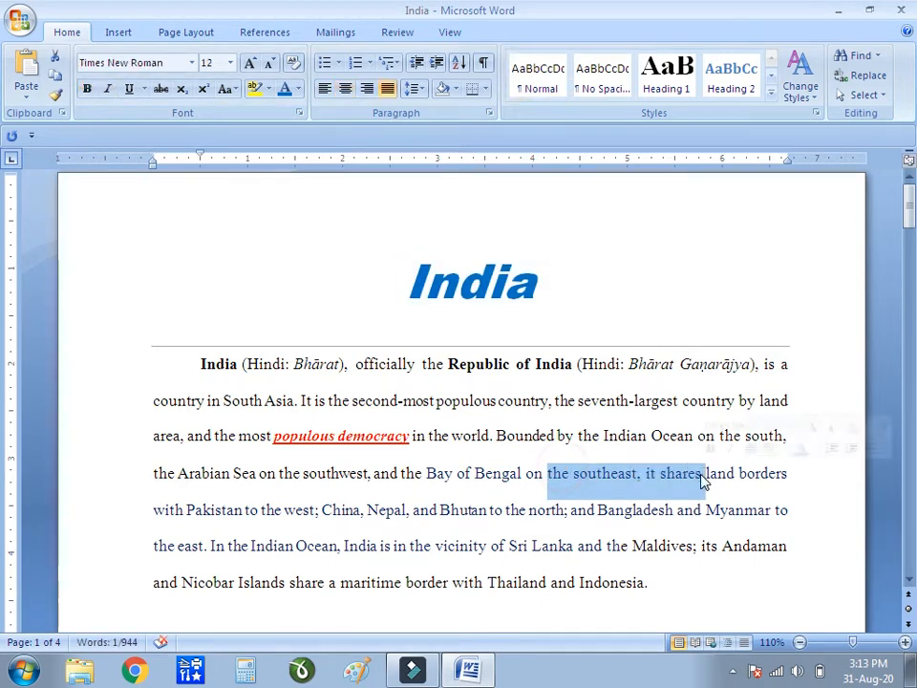
pyautogui.click(85, 90)
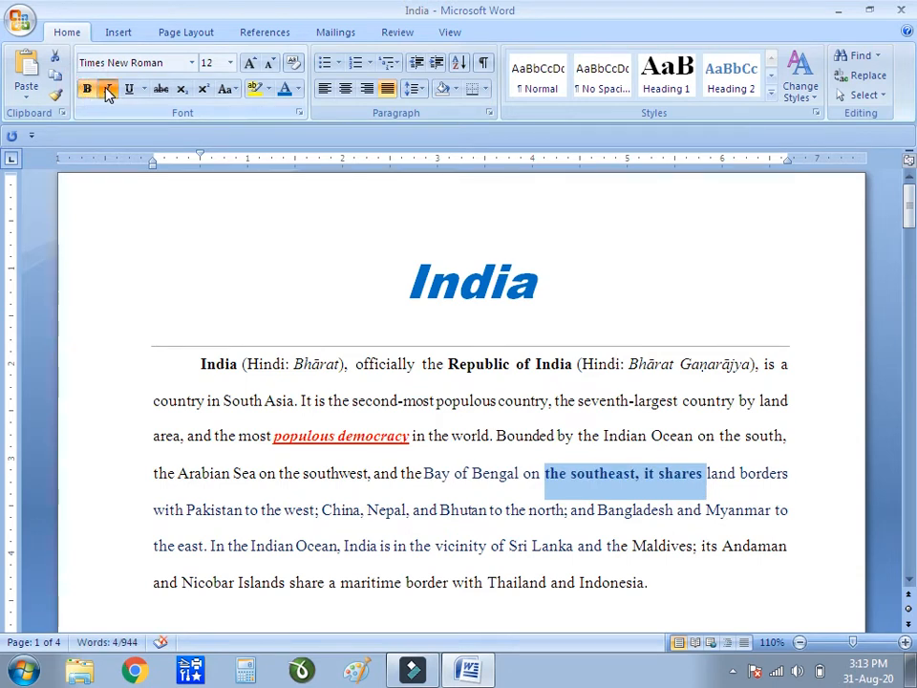
pyautogui.click(108, 90)
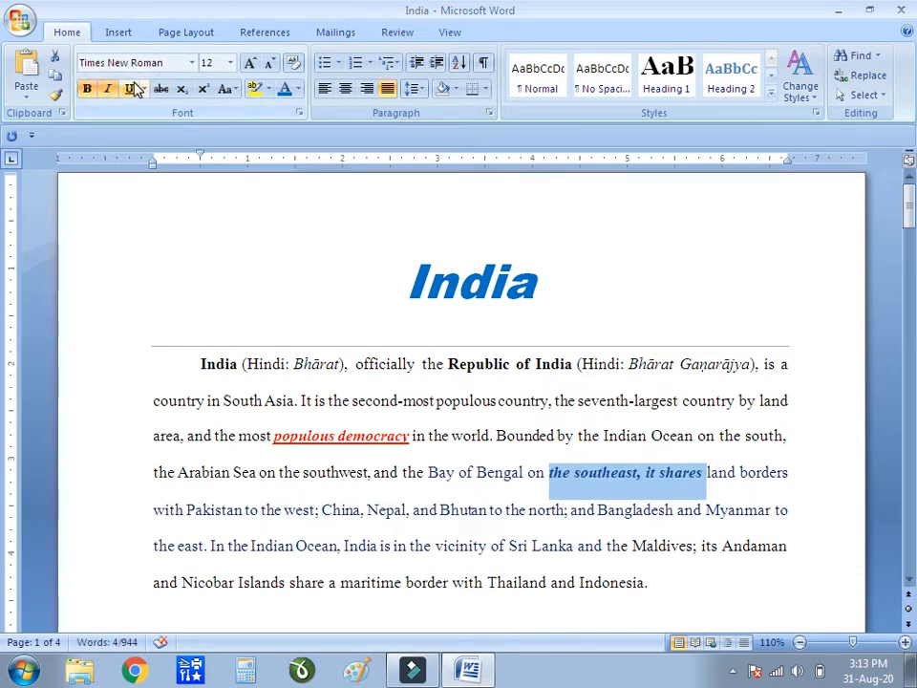
pyautogui.click(134, 89)
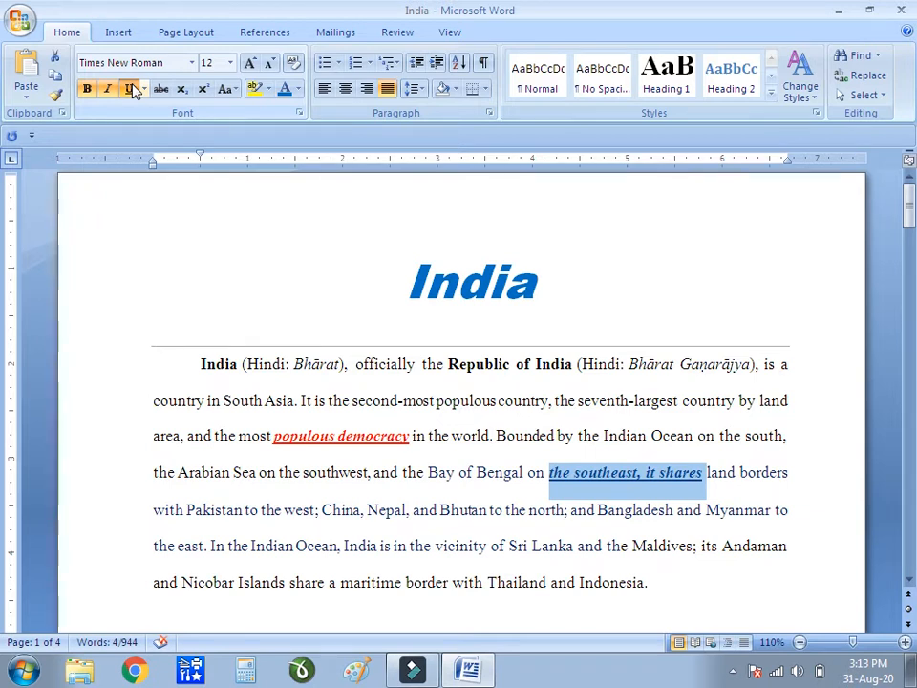
pyautogui.click(238, 93)
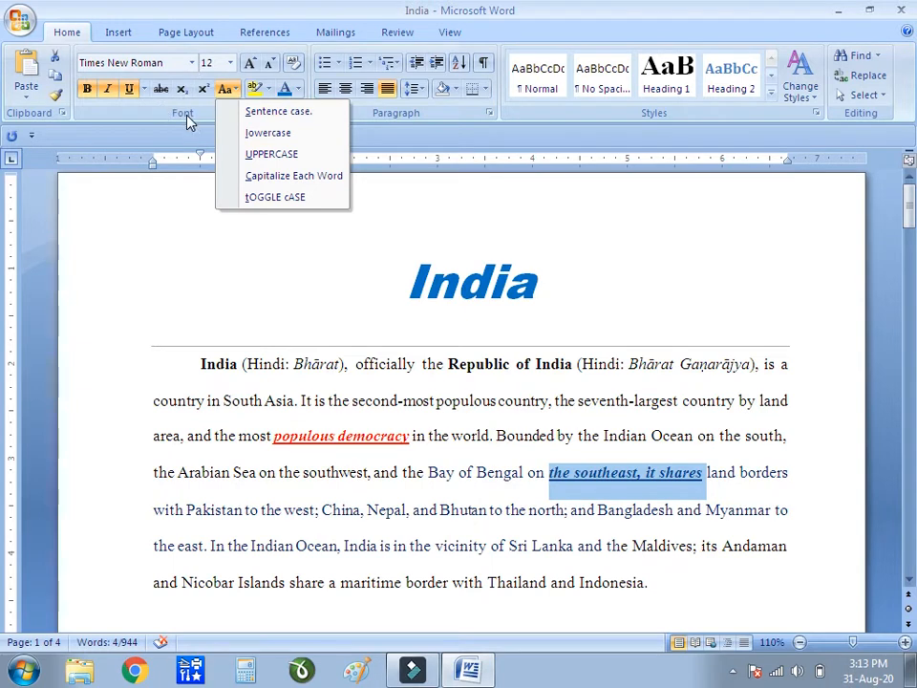
pyautogui.click(379, 219)
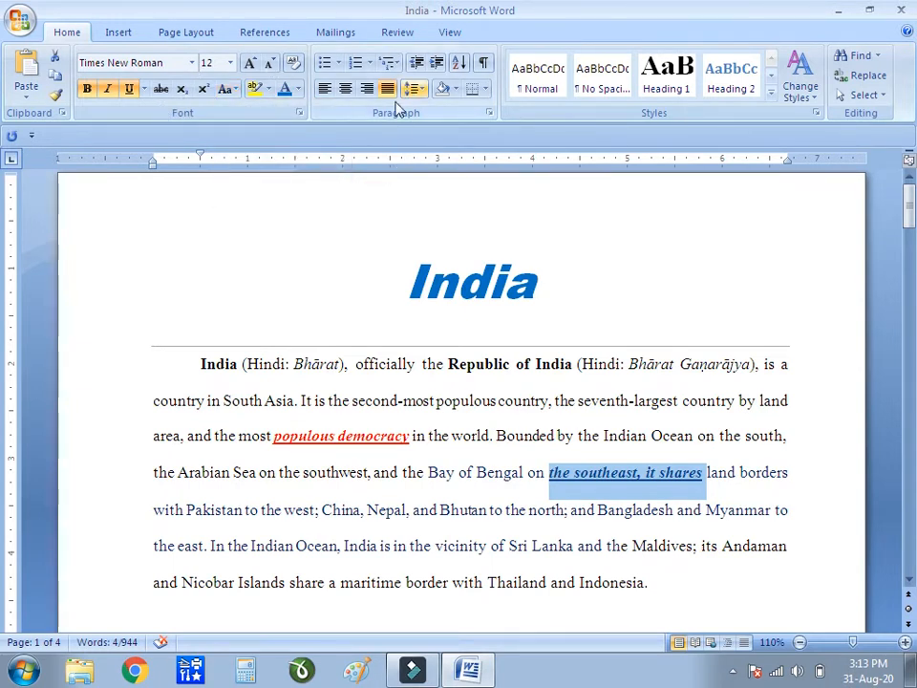
# - Try left, centre and right alignment on the first paragraph and return it to justified
pyautogui.moveTo(199, 361); pyautogui.dragTo(610, 596)
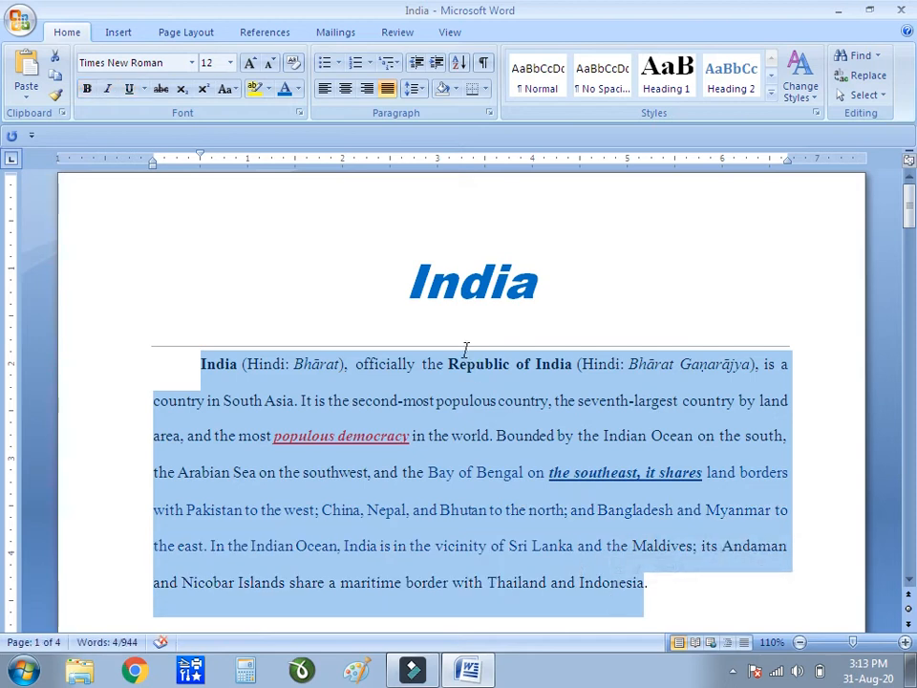
pyautogui.click(324, 91)
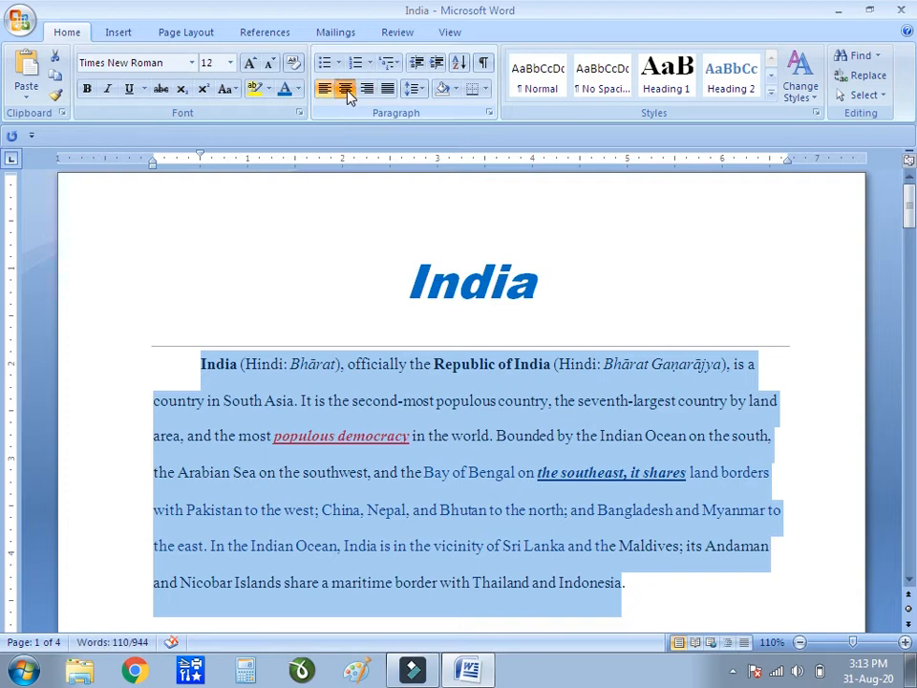
pyautogui.click(346, 88)
pyautogui.click(366, 91)
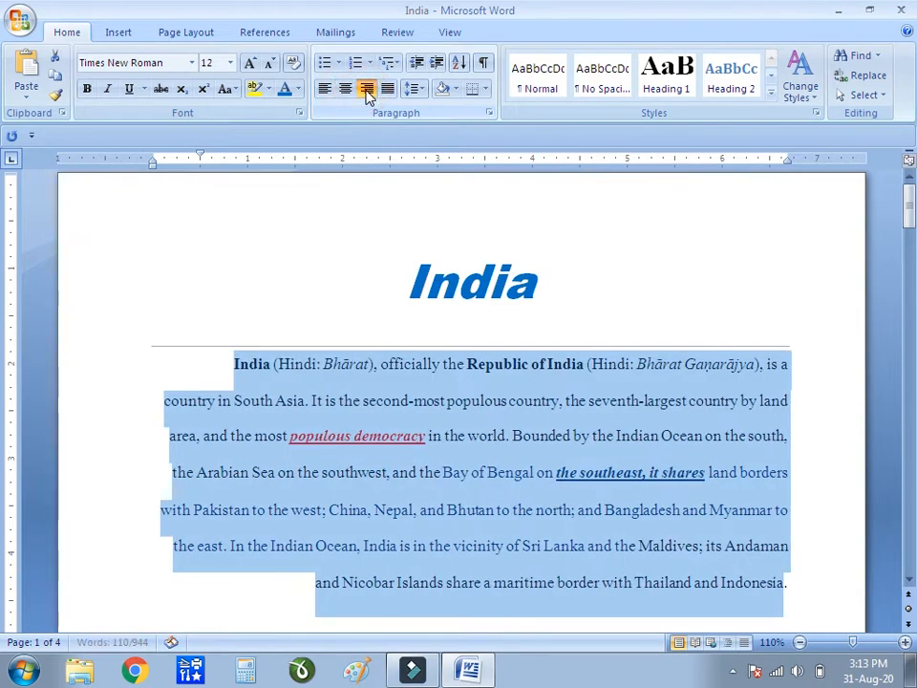
pyautogui.click(389, 88)
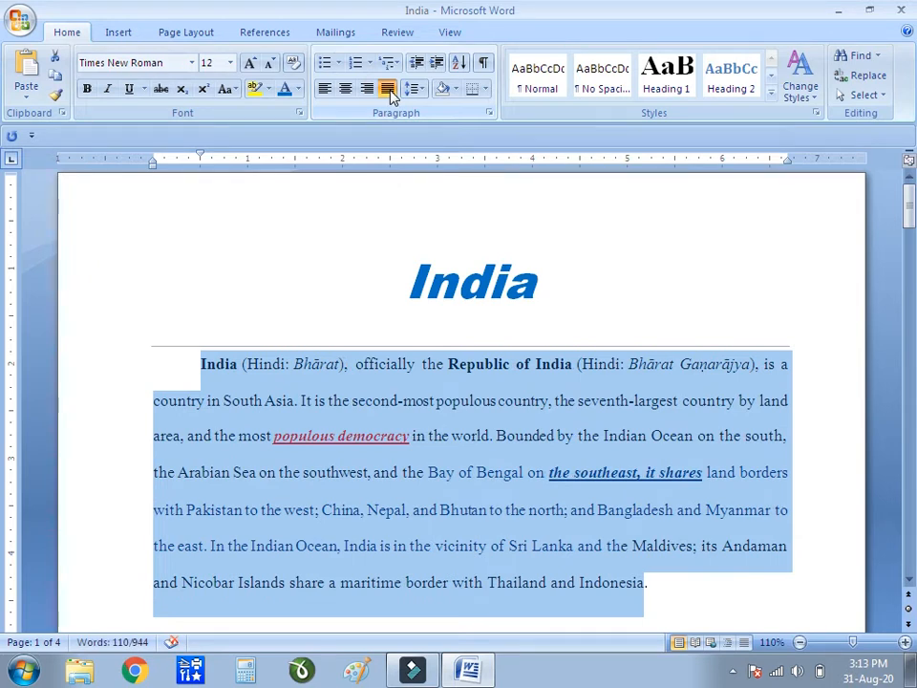
pyautogui.click(336, 63)
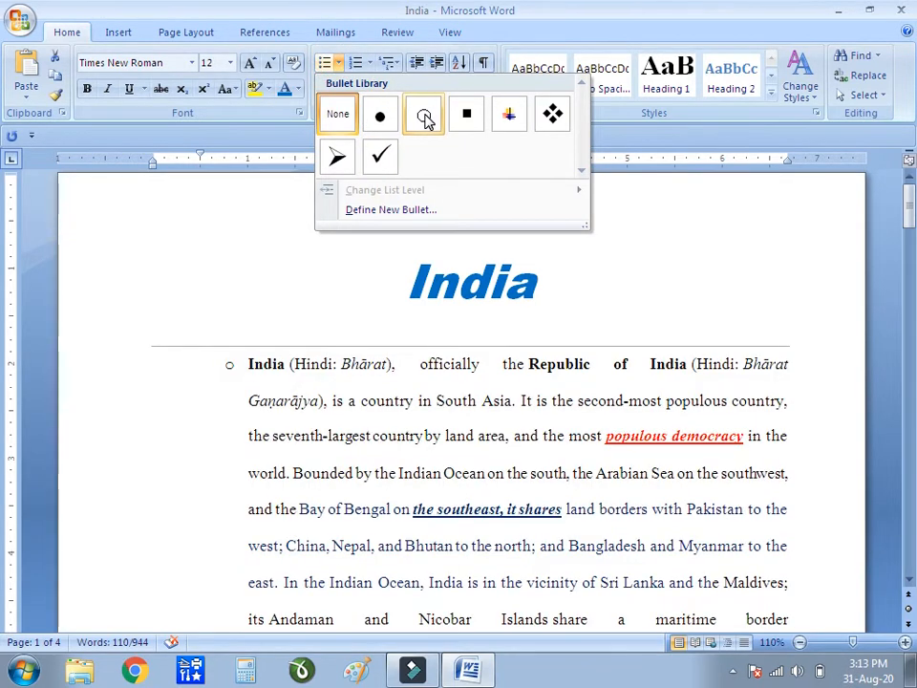
pyautogui.click(370, 63)
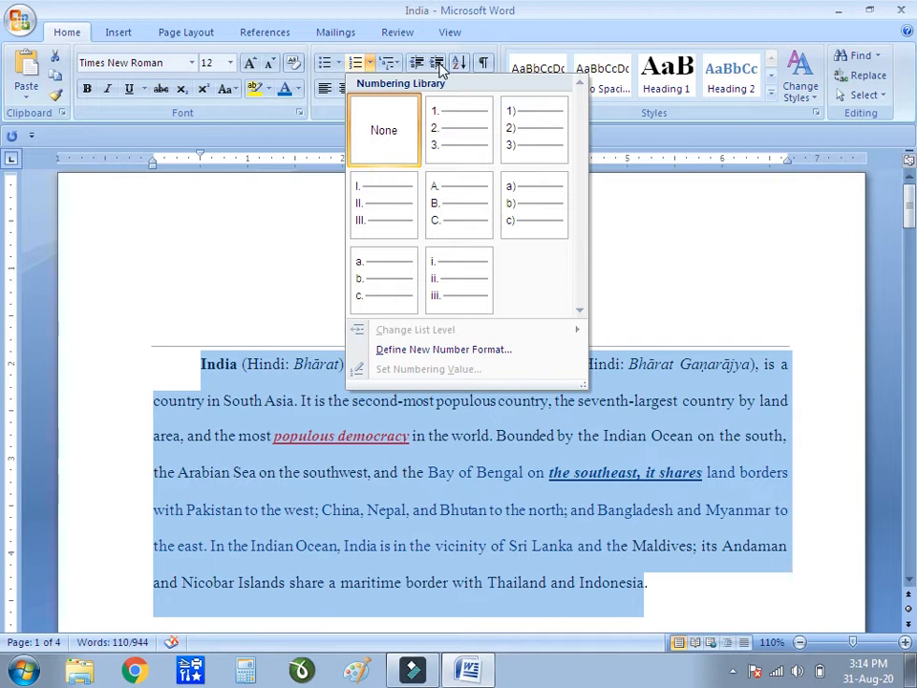
pyautogui.click(498, 20)
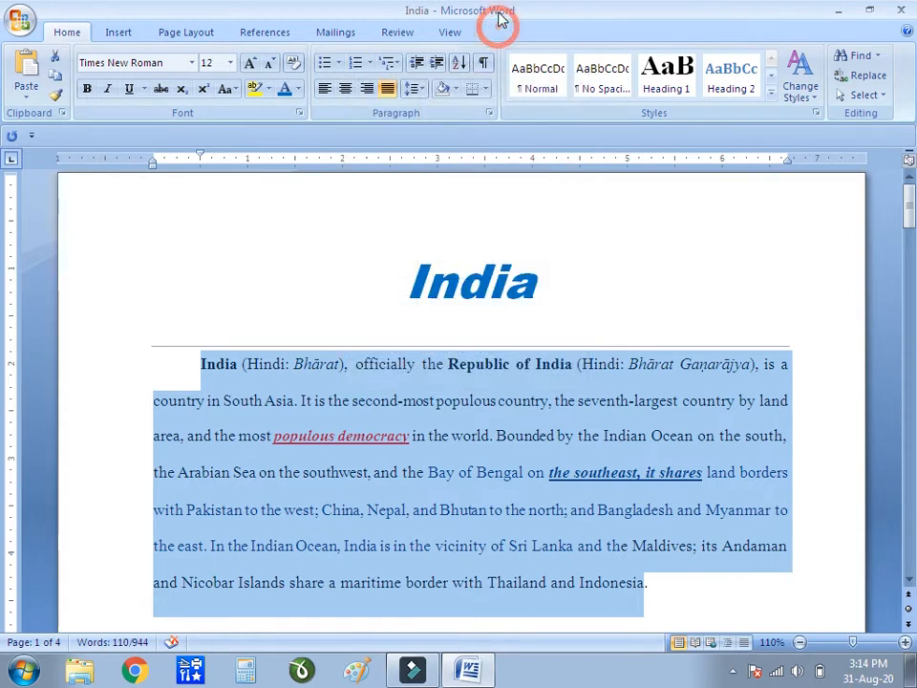
# - Try 1.5 line spacing on the first paragraph and set it to 3.0 instead
pyautogui.click(421, 89)
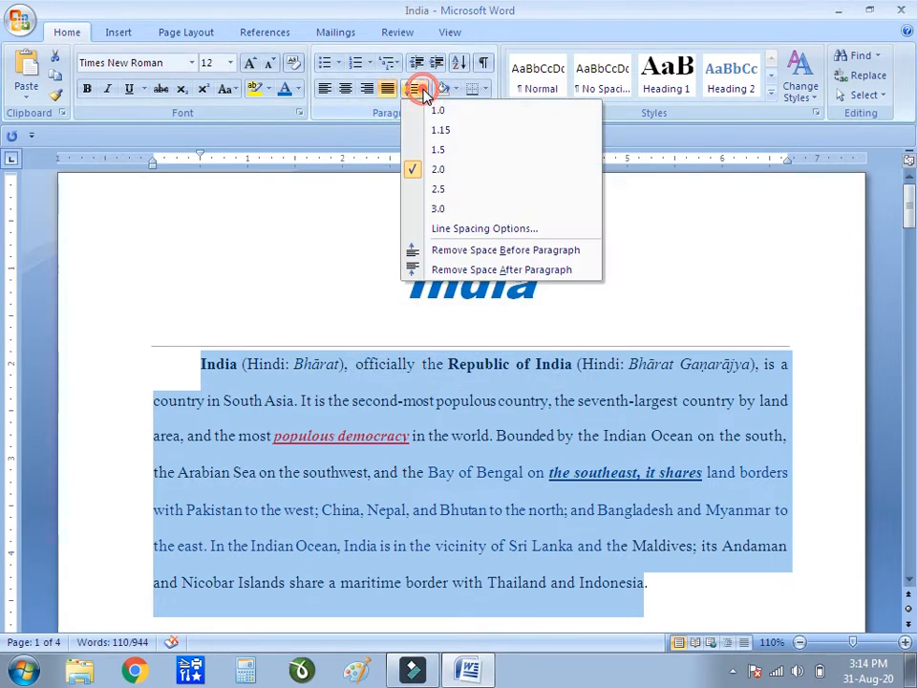
pyautogui.click(455, 157)
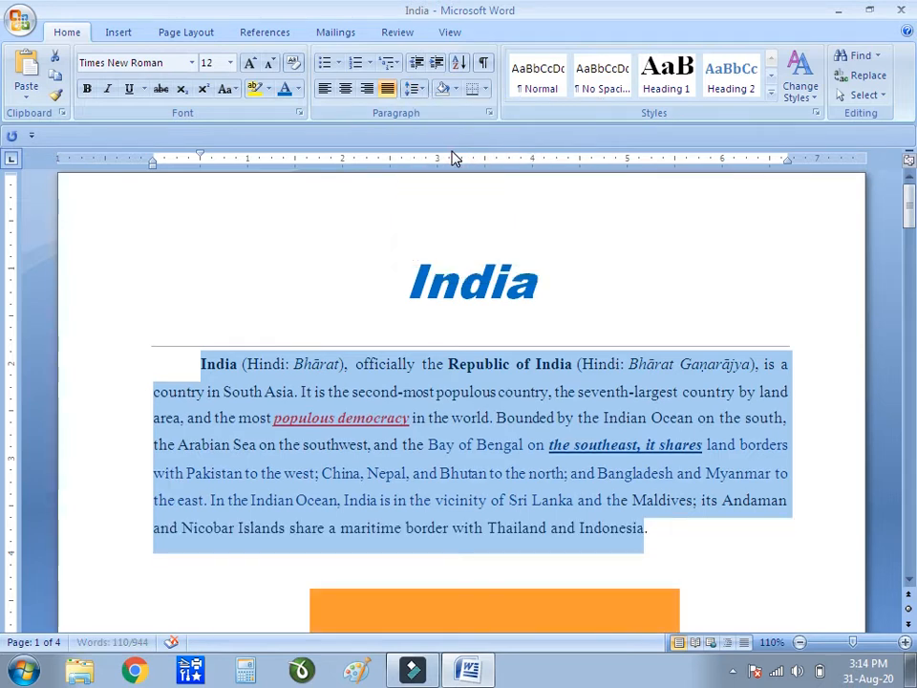
pyautogui.click(426, 88)
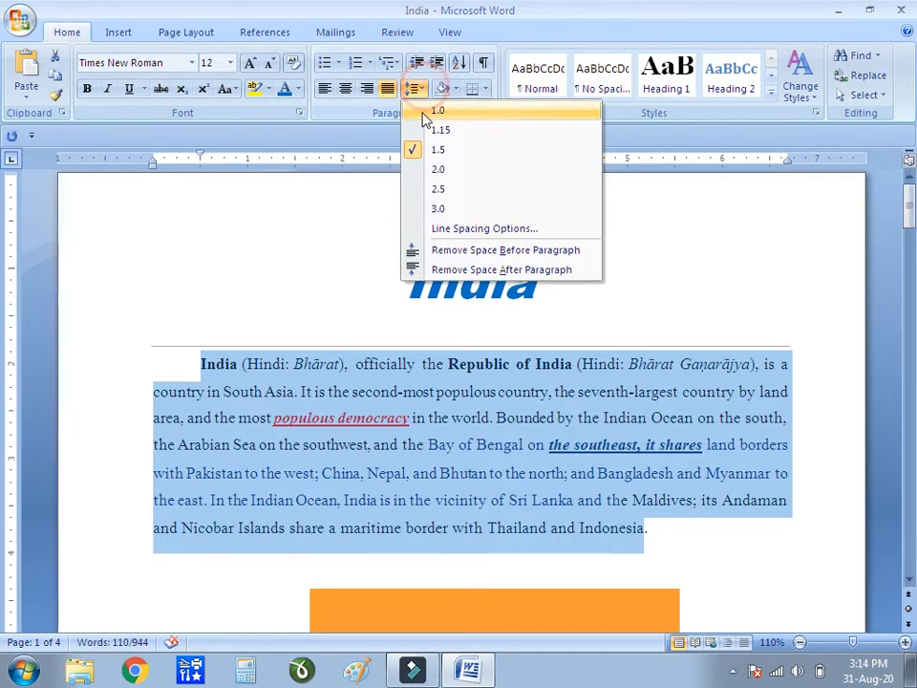
pyautogui.click(429, 208)
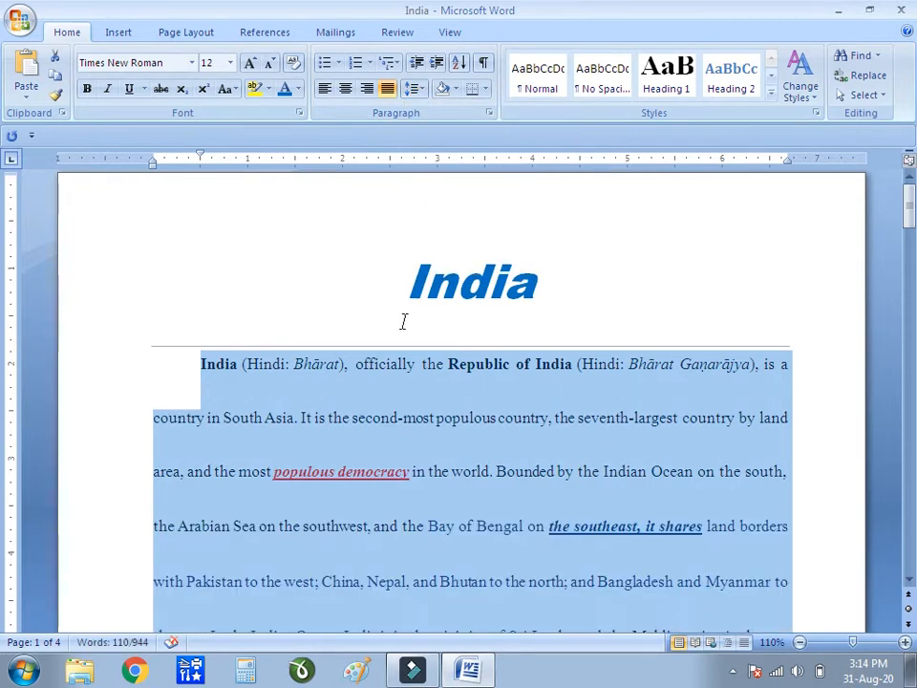
pyautogui.click(346, 337)
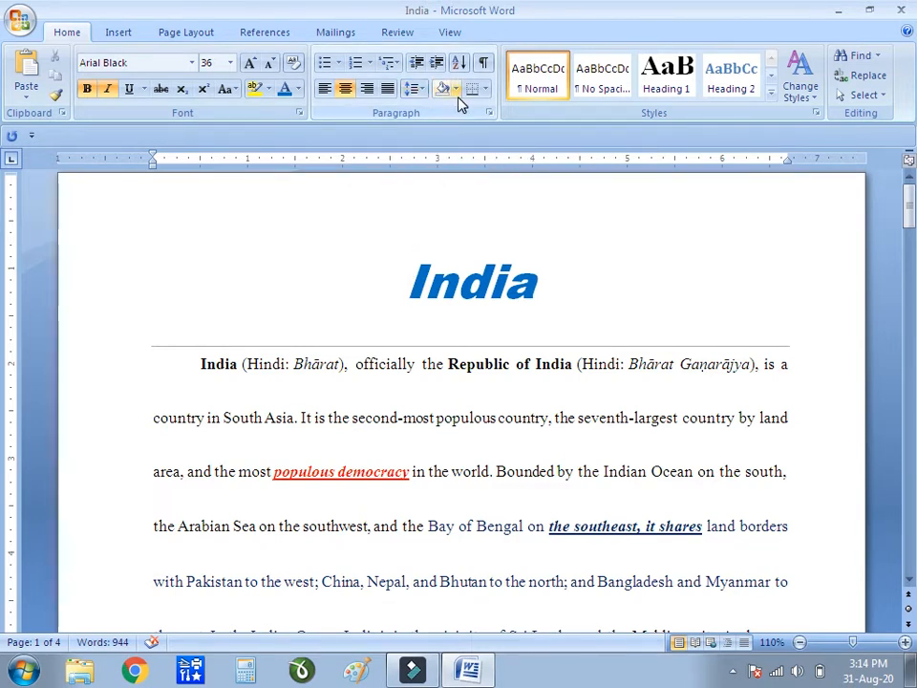
# - Shade the whole first paragraph with the standard orange and apply all borders to it
pyautogui.moveTo(195, 367); pyautogui.dragTo(594, 571)
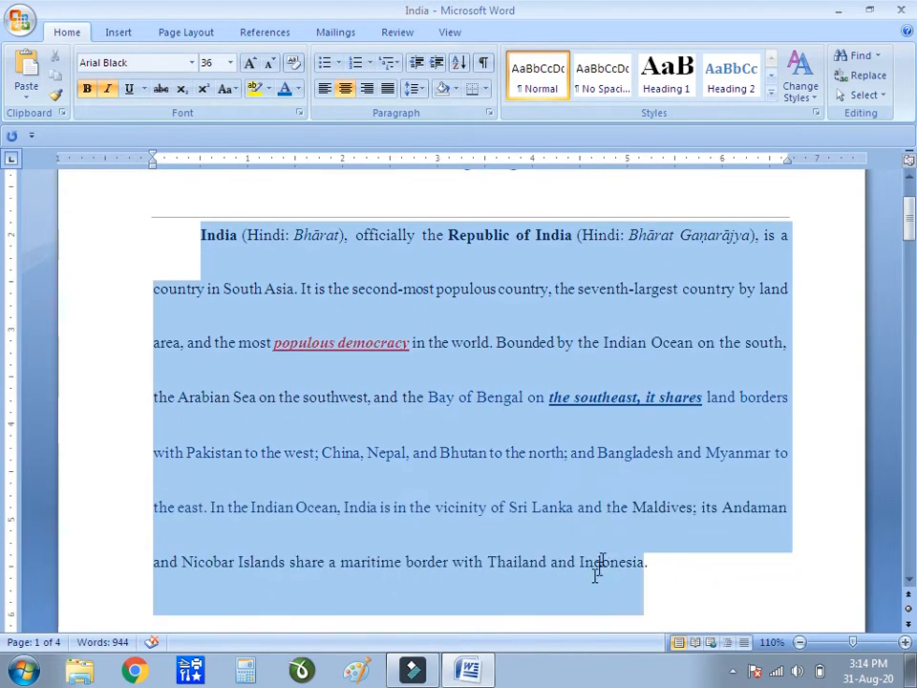
pyautogui.moveTo(649, 564); pyautogui.dragTo(659, 575)
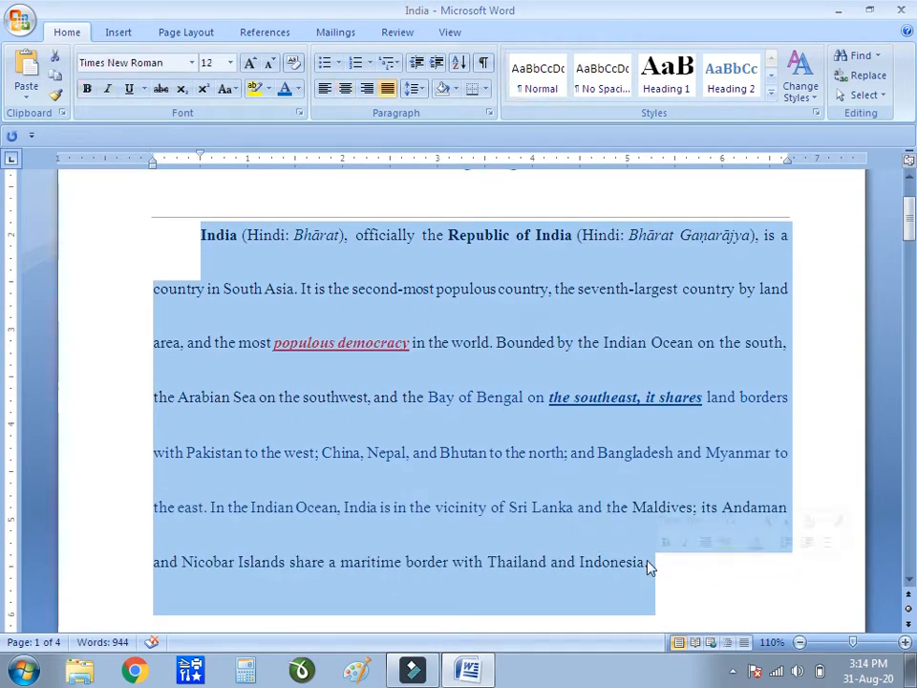
pyautogui.click(456, 88)
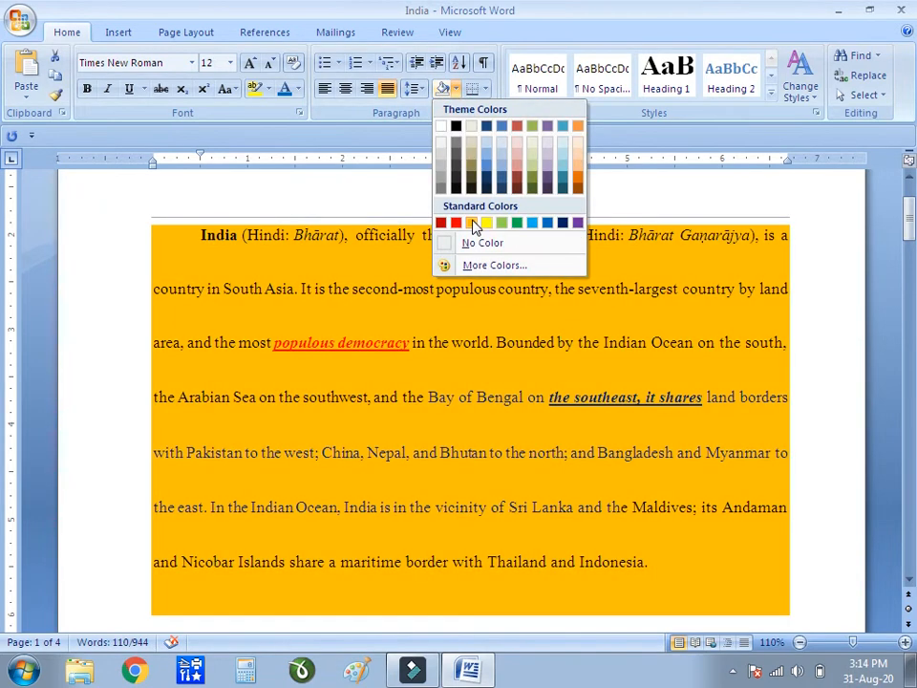
pyautogui.click(474, 224)
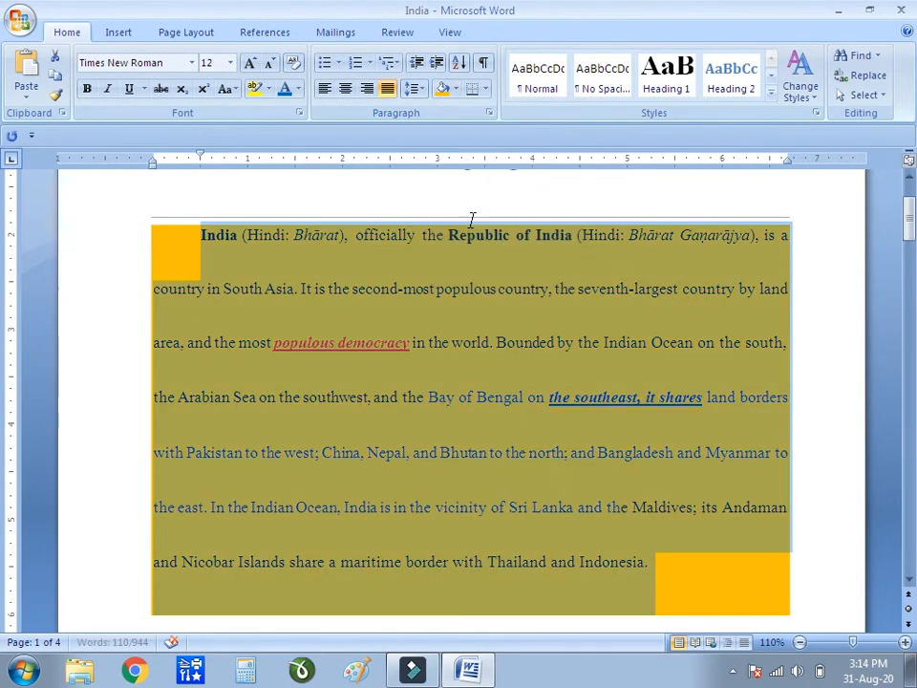
pyautogui.click(485, 89)
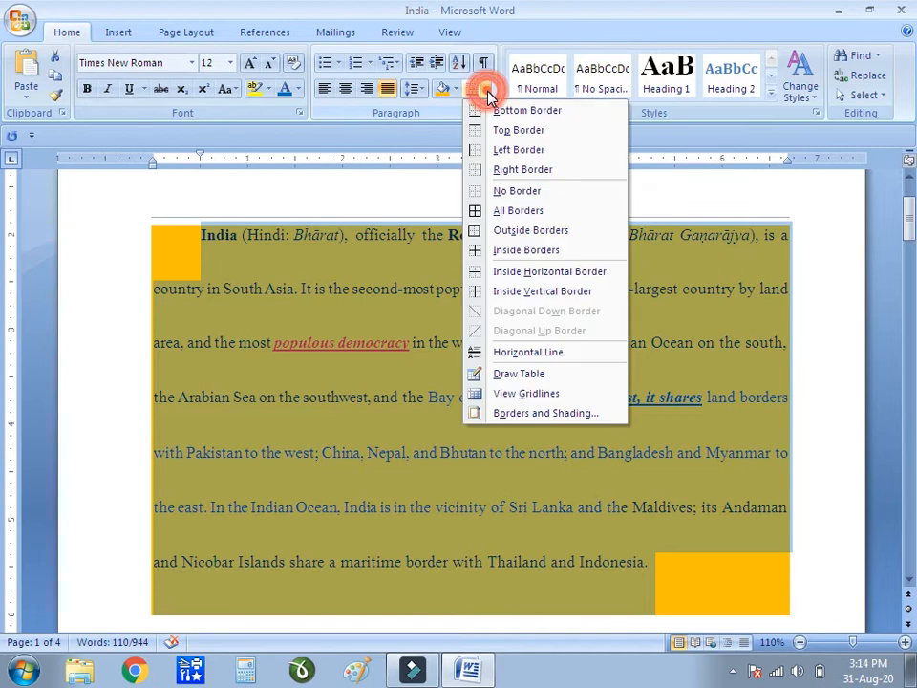
pyautogui.click(511, 211)
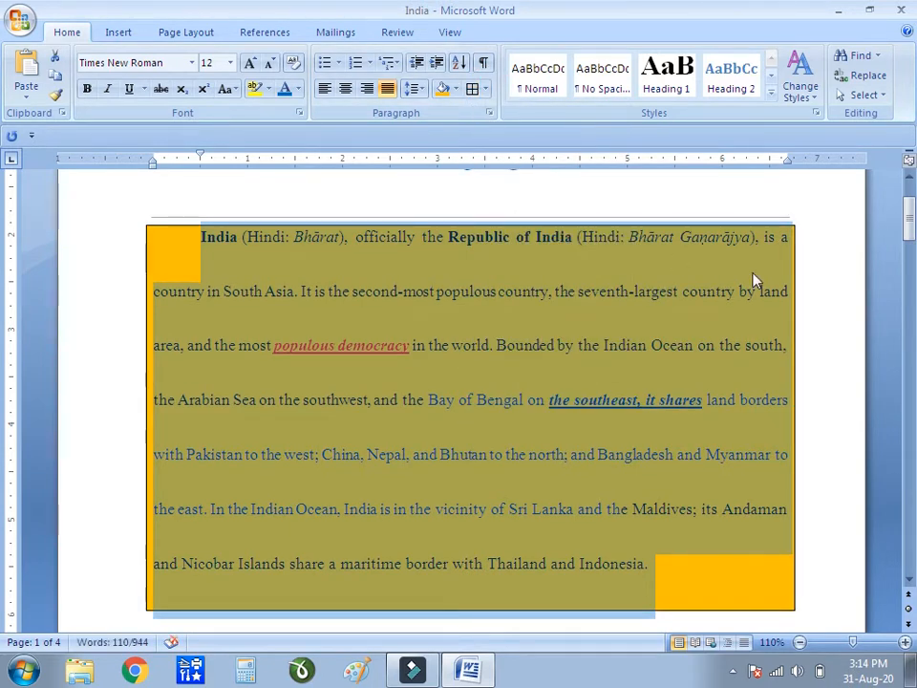
# - Review the Find, Replace and Go To options of Find and Replace, and close the dialog
pyautogui.click(812, 309)
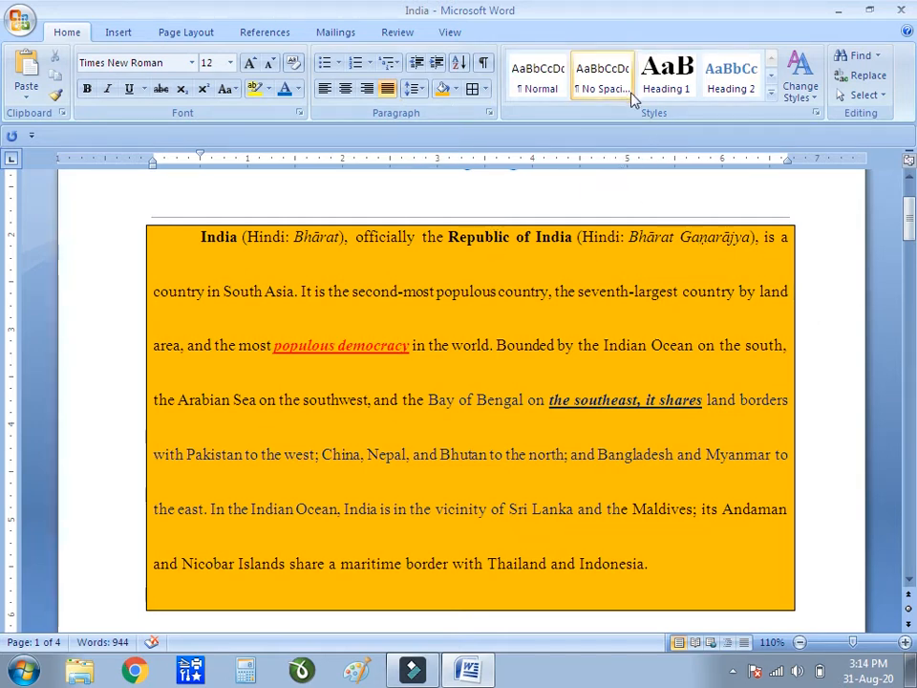
pyautogui.click(552, 79)
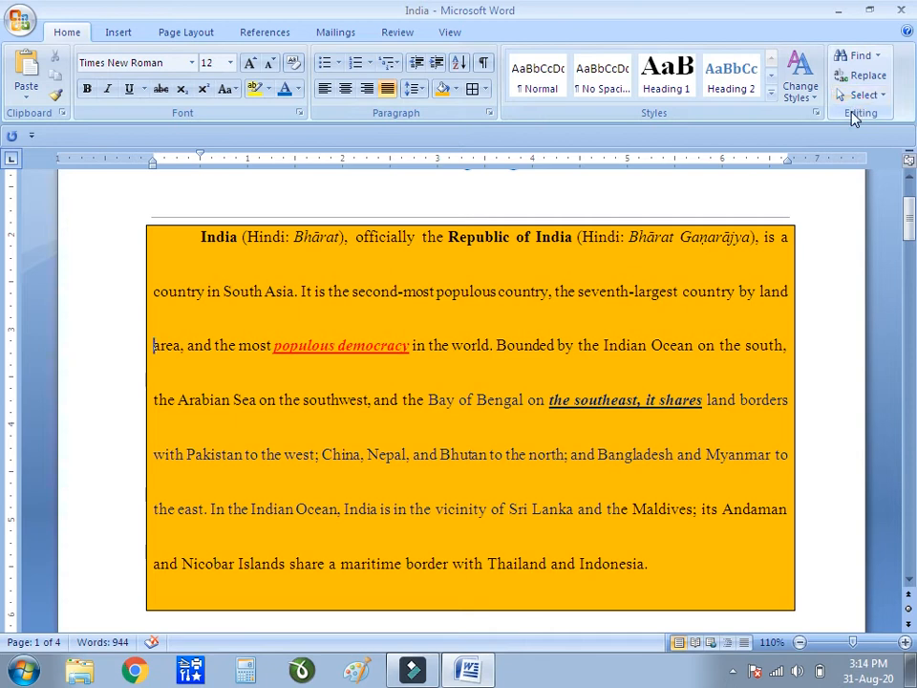
pyautogui.click(853, 55)
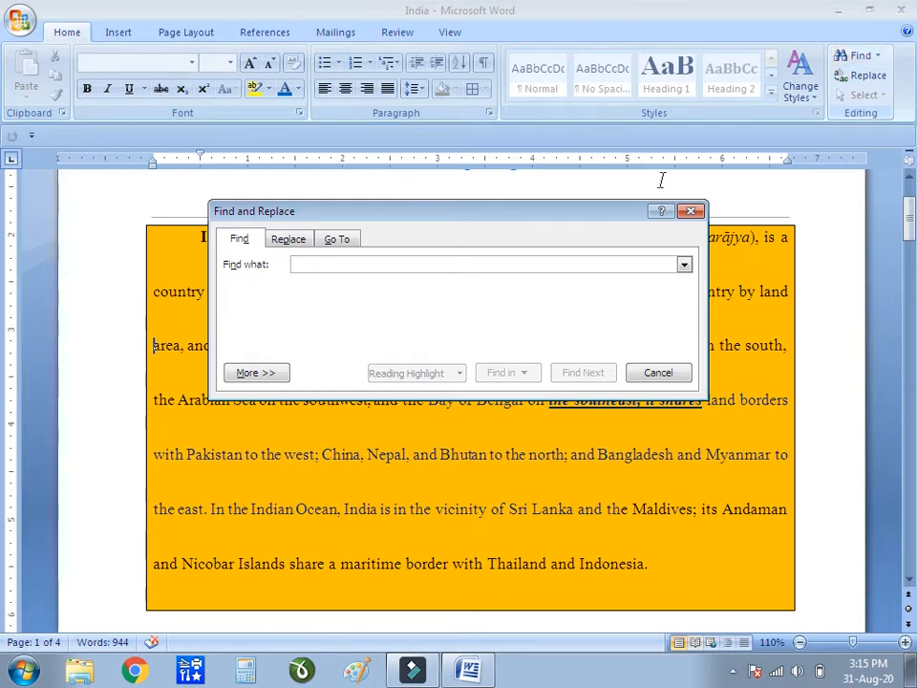
pyautogui.click(293, 240)
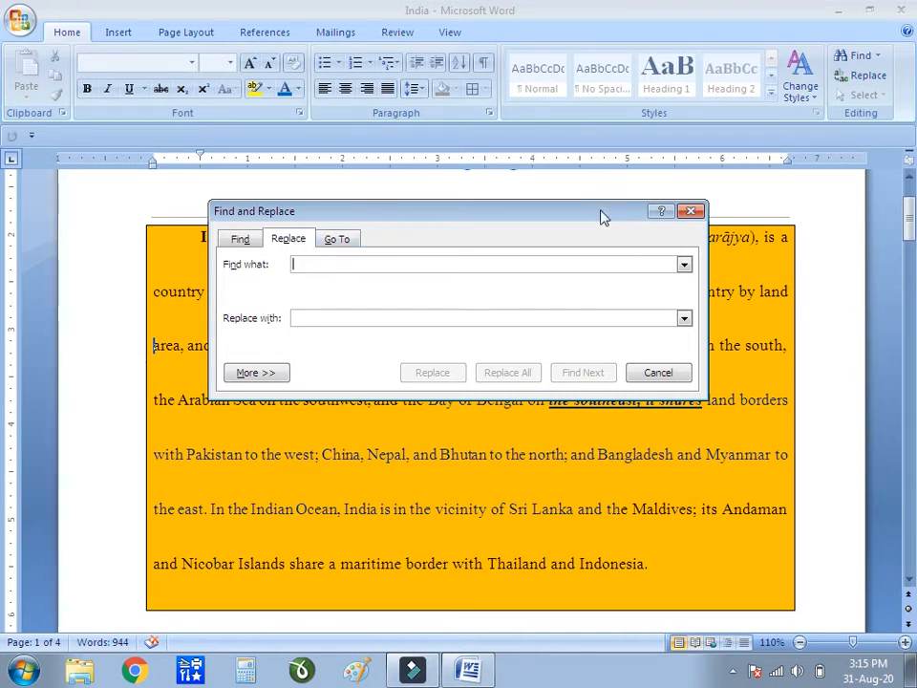
pyautogui.click(346, 241)
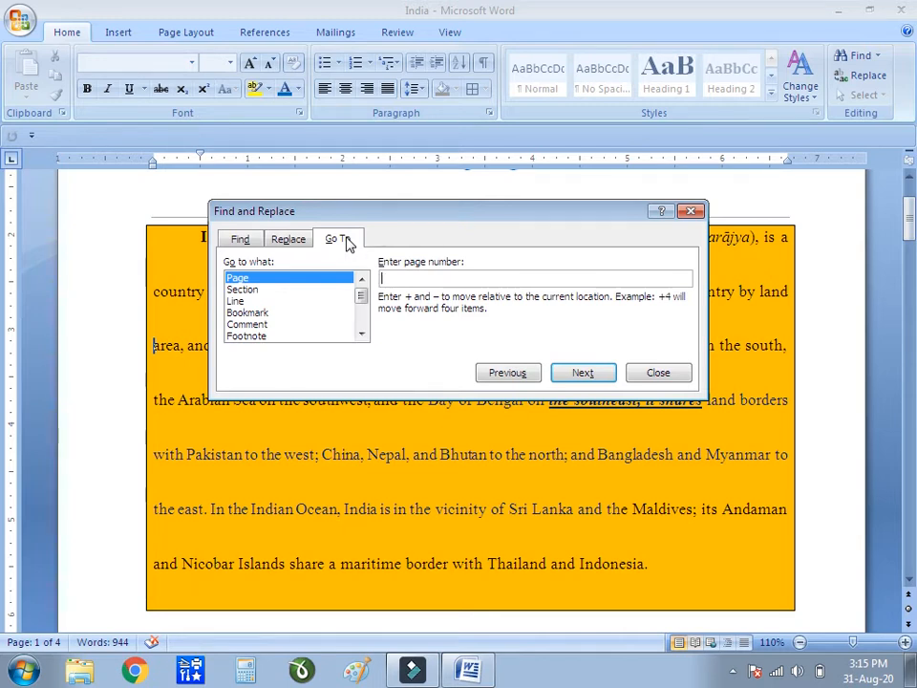
pyautogui.click(690, 212)
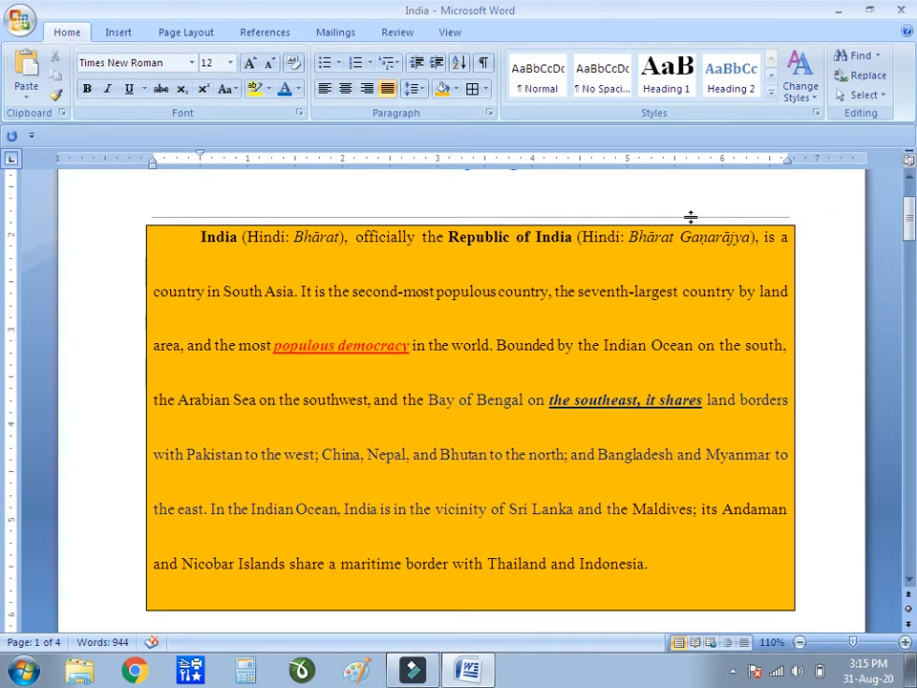
# - Try inserting a blank page before "area" in the first paragraph, view the cover page and table galleries, and undo the page
pyautogui.click(119, 33)
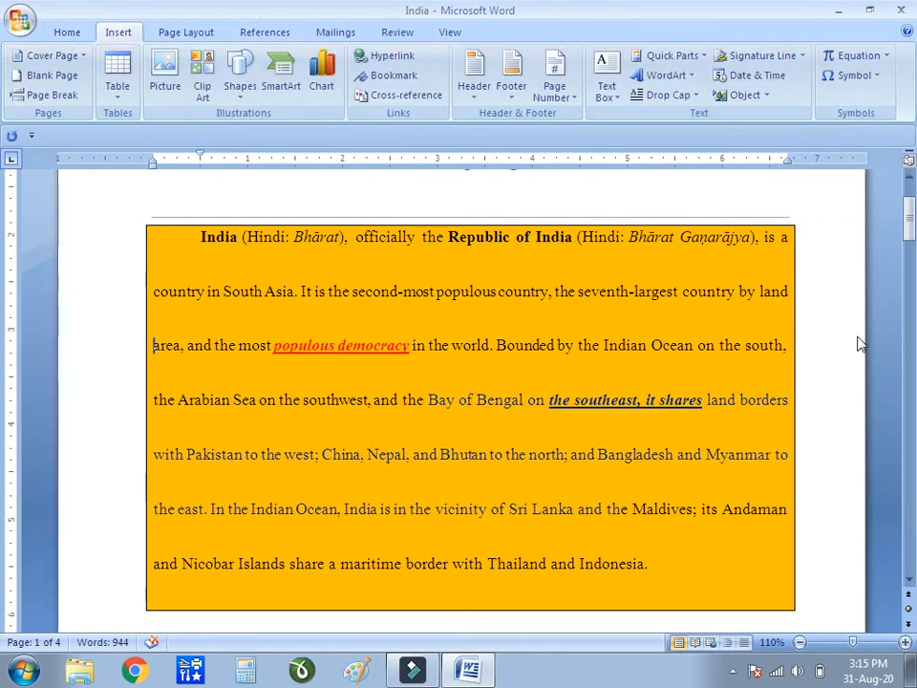
pyautogui.click(827, 329)
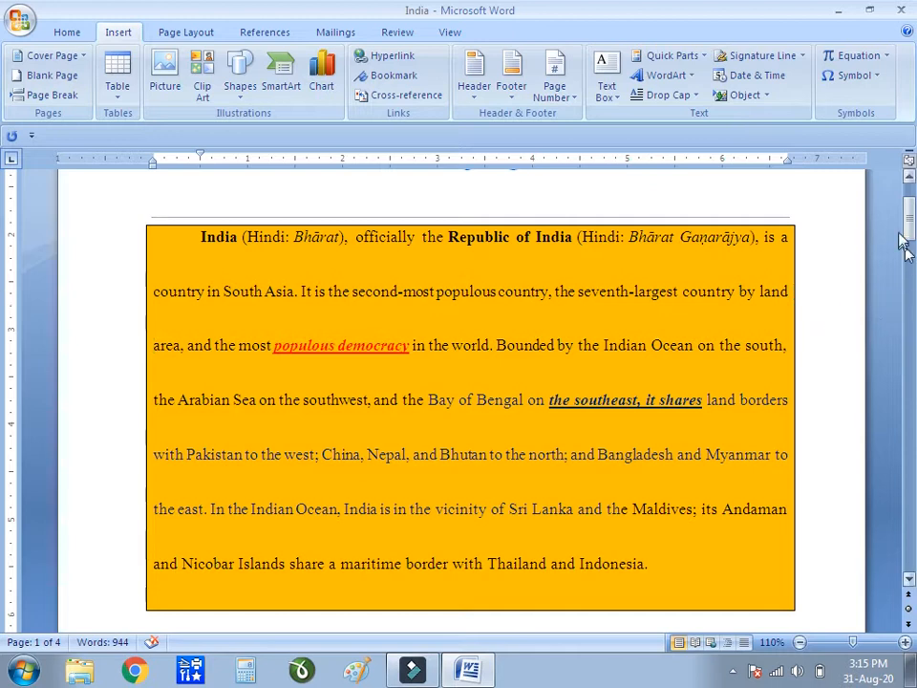
pyautogui.moveTo(908, 210); pyautogui.dragTo(910, 280)
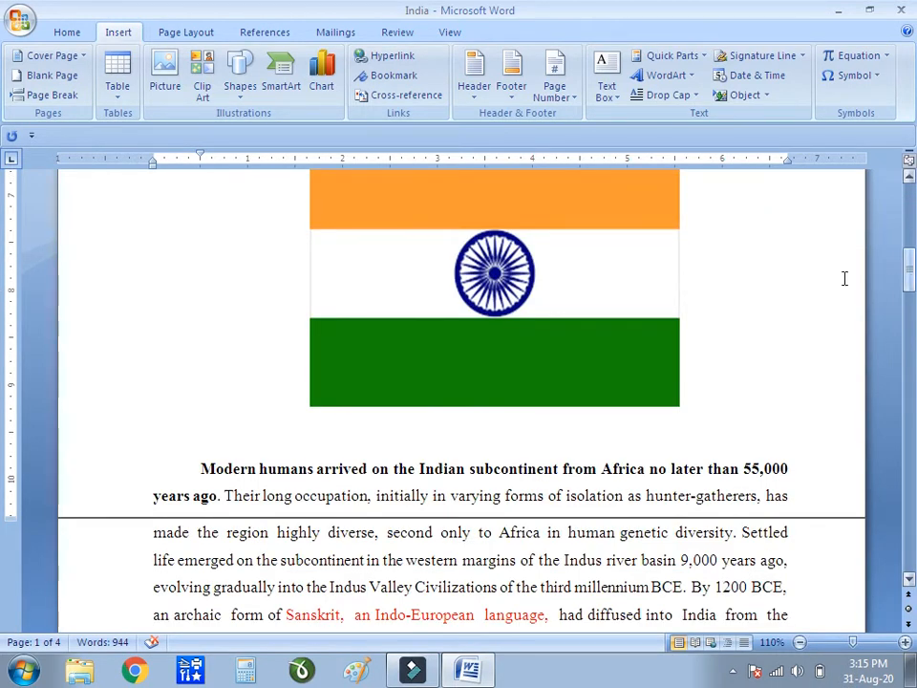
pyautogui.click(65, 77)
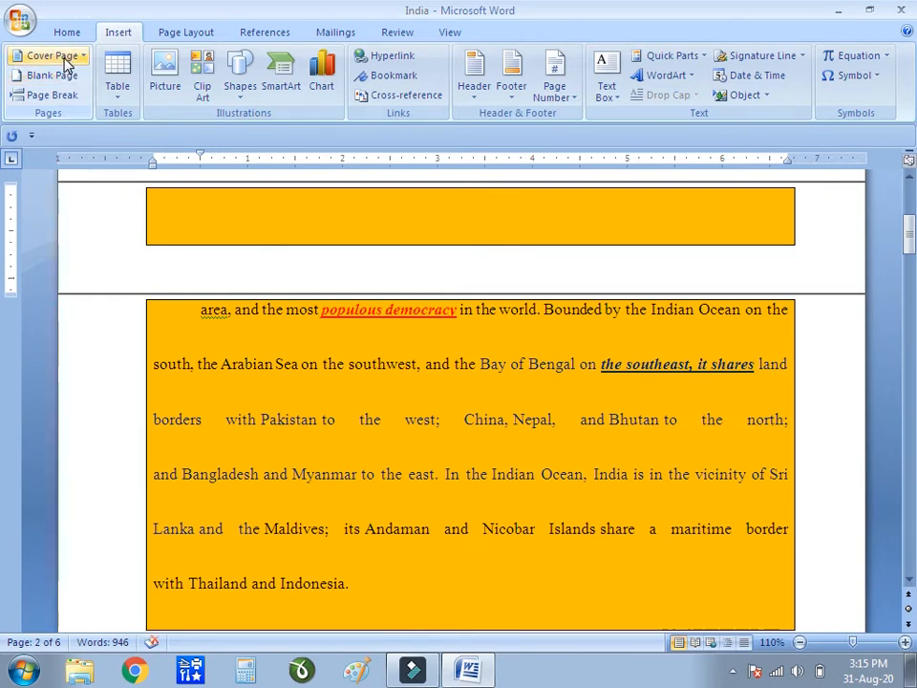
pyautogui.click(62, 58)
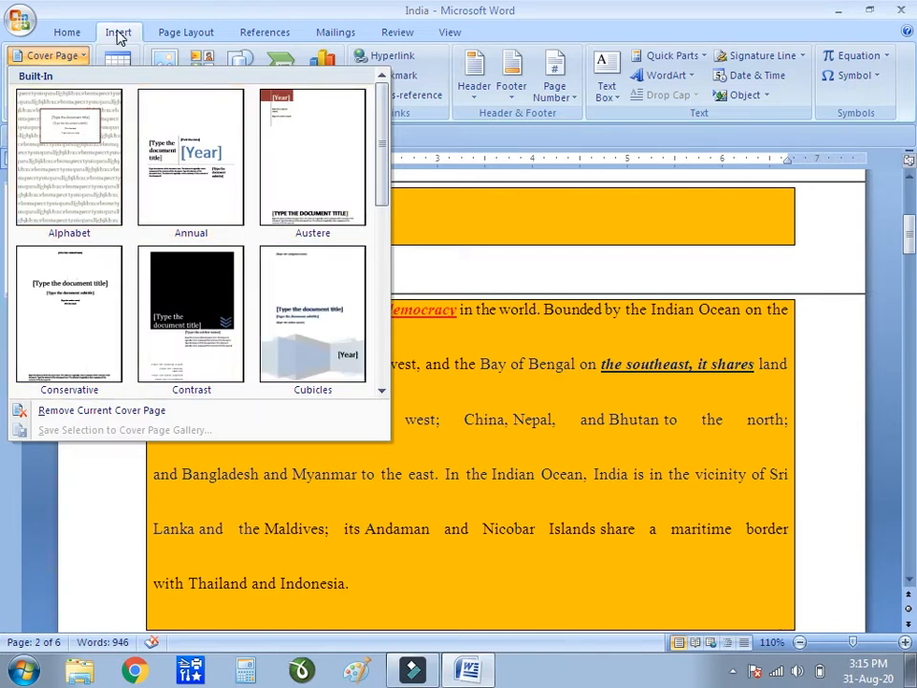
pyautogui.click(117, 63)
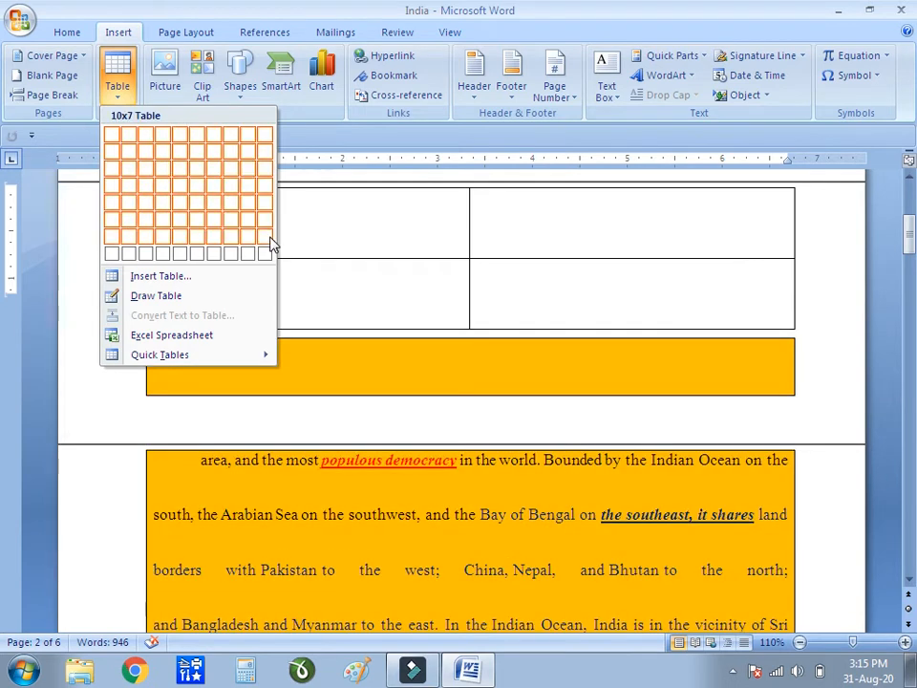
pyautogui.click(809, 239)
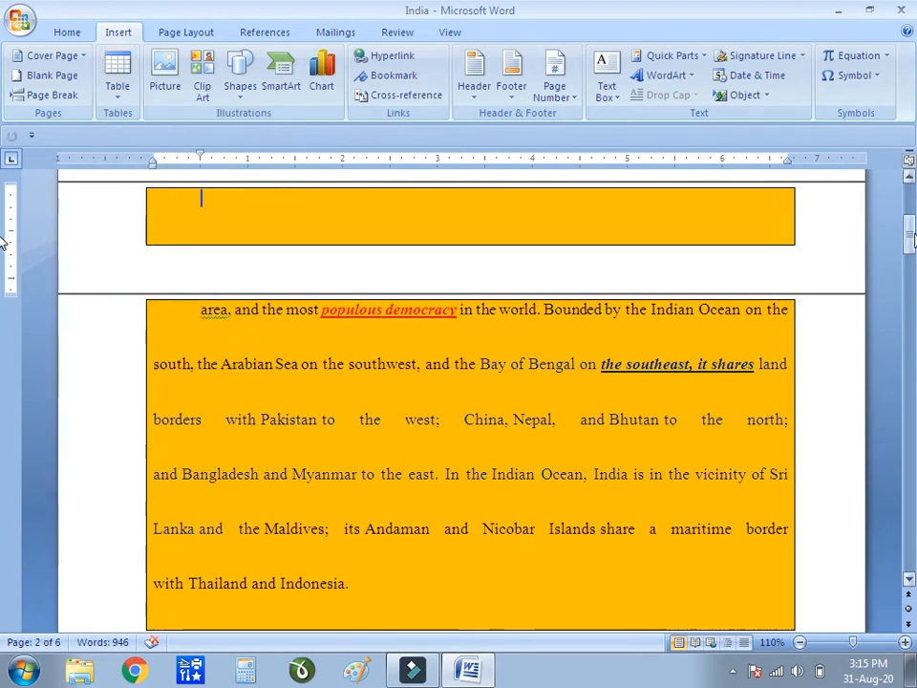
pyautogui.moveTo(910, 241); pyautogui.dragTo(908, 262)
pyautogui.scroll(5, 747, 291)
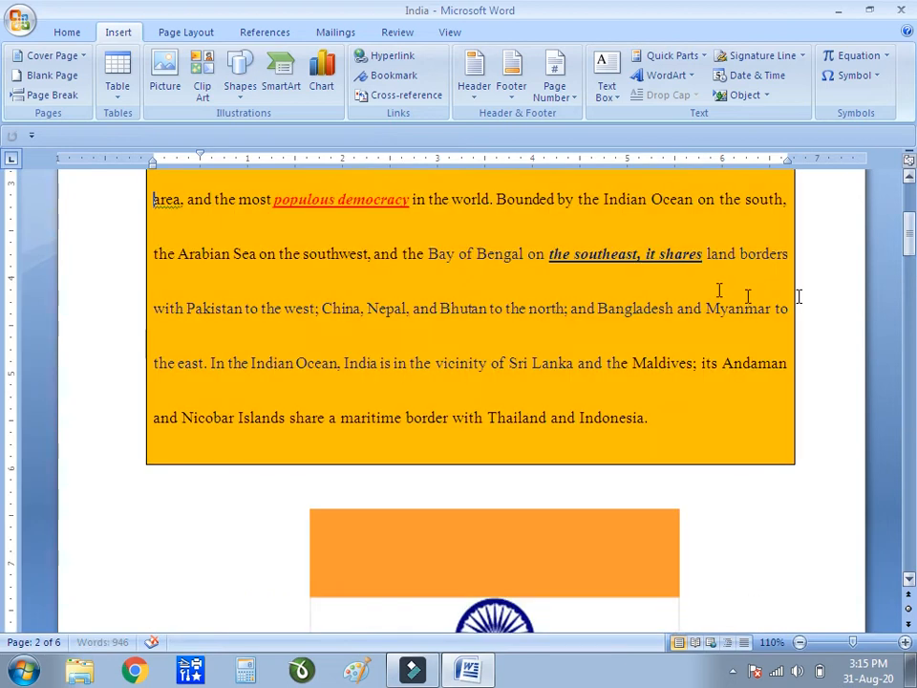
# - Add blank lines after the flag picture and insert a 2x2 table there
pyautogui.click(763, 518)
pyautogui.scroll(-3, 827, 416)
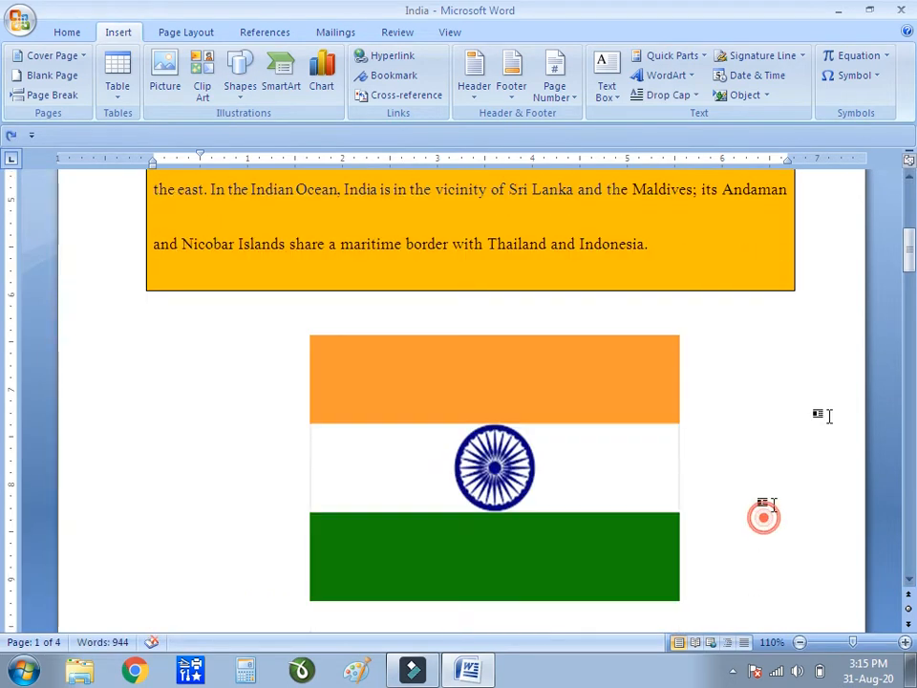
pyautogui.scroll(-6, 907, 254)
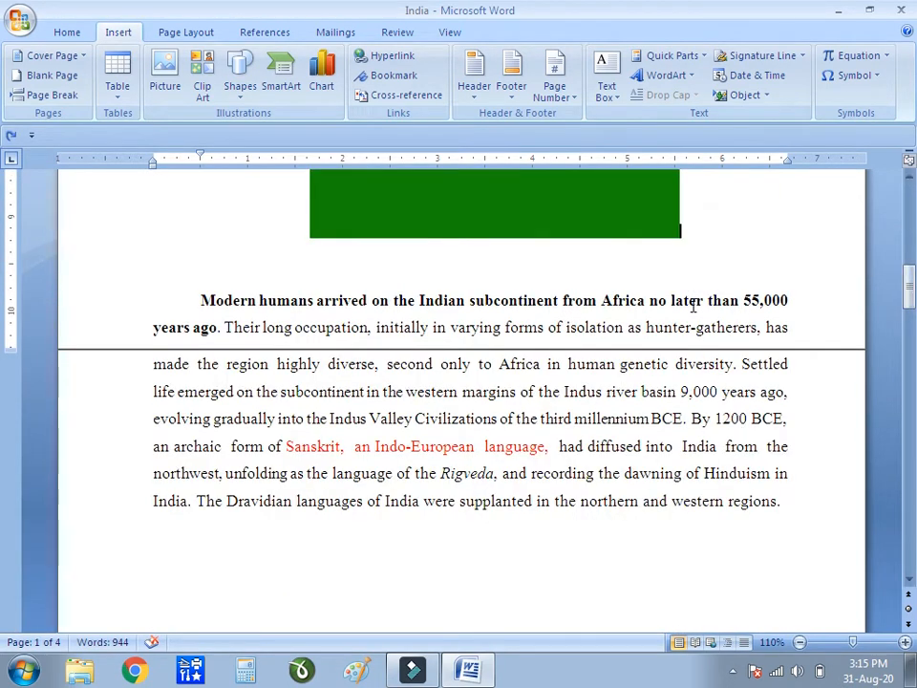
pyautogui.press('Return')
pyautogui.press('Return')
pyautogui.press('Return')
pyautogui.press('Return')
pyautogui.press('Return')
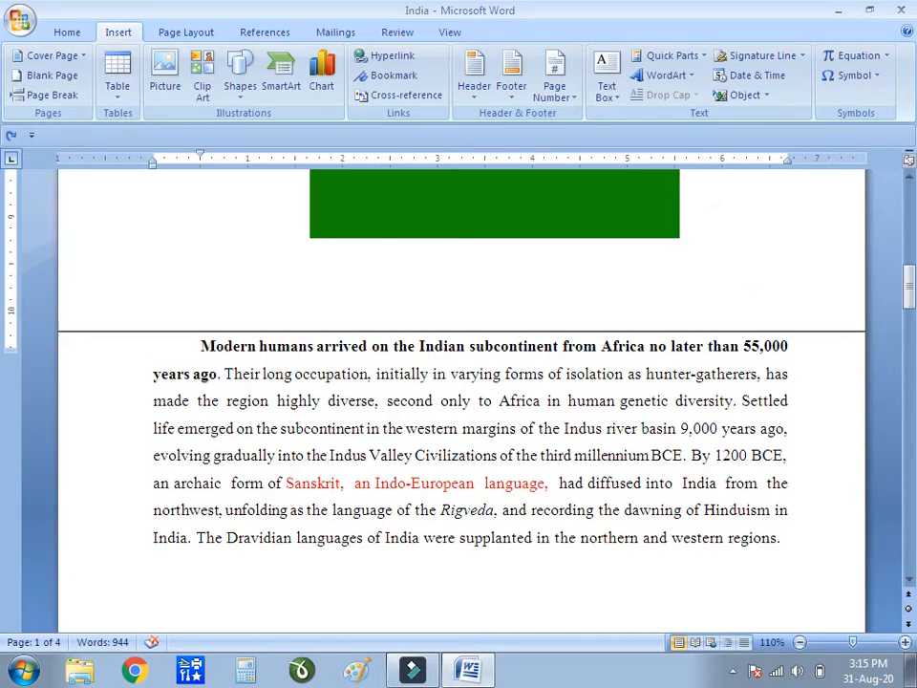
pyautogui.click(116, 78)
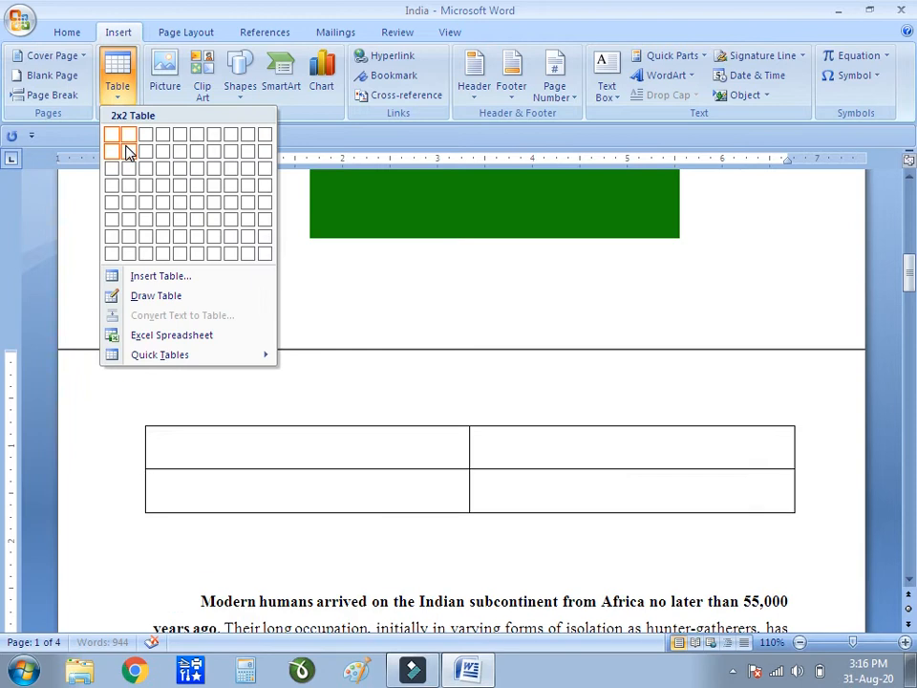
pyautogui.click(127, 150)
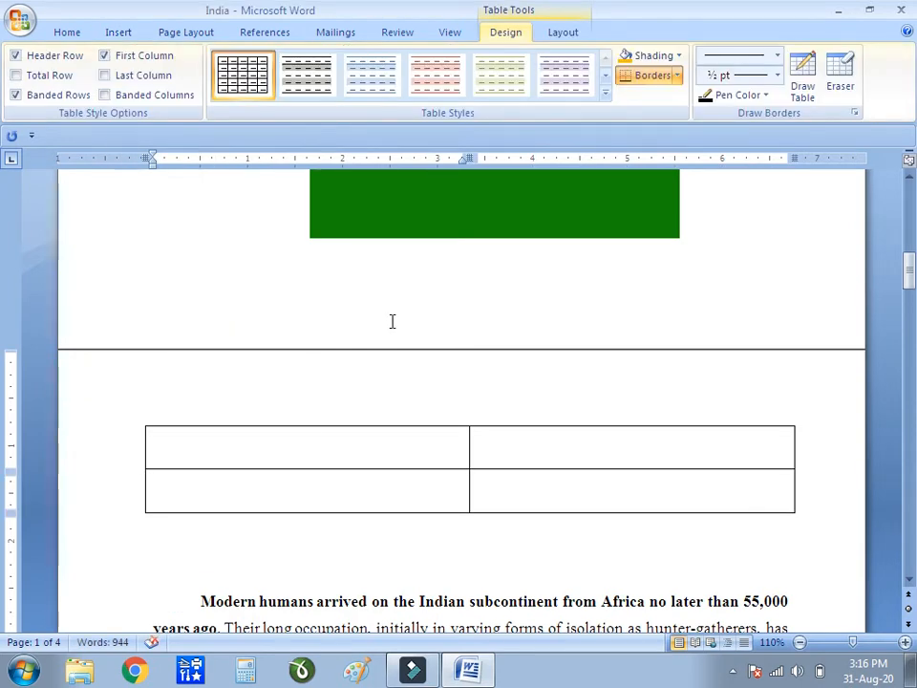
# - Draw a thin rectangle about 0.77" wide and 0.1" high below the flag picture
pyautogui.click(116, 33)
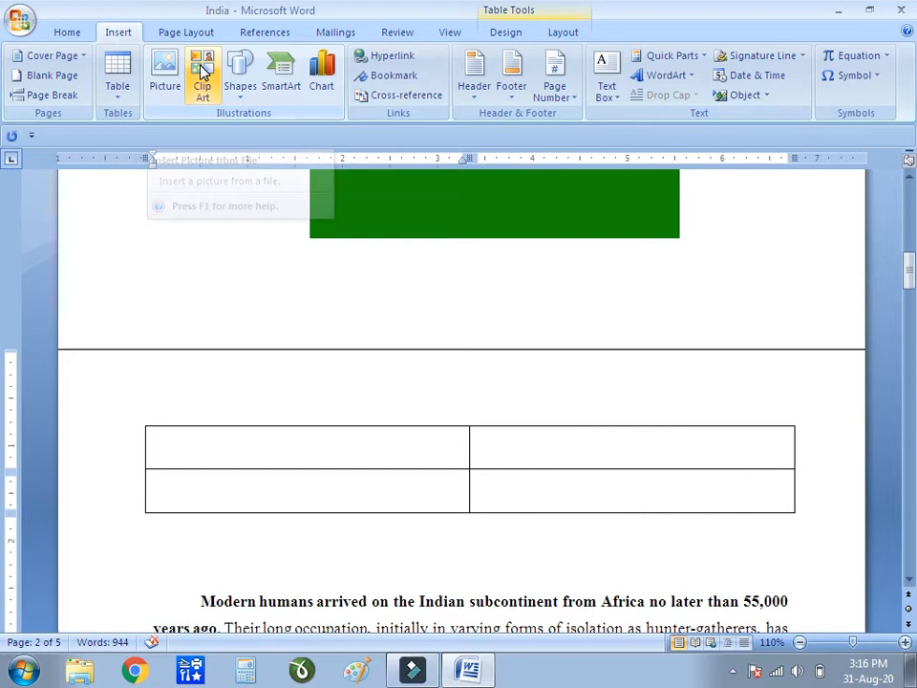
pyautogui.click(240, 88)
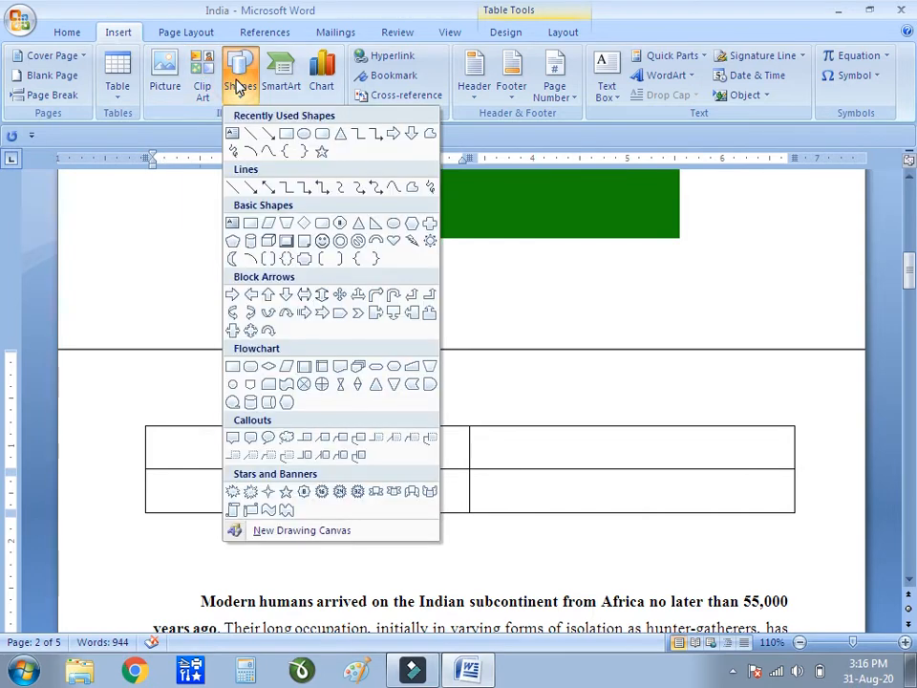
pyautogui.click(252, 226)
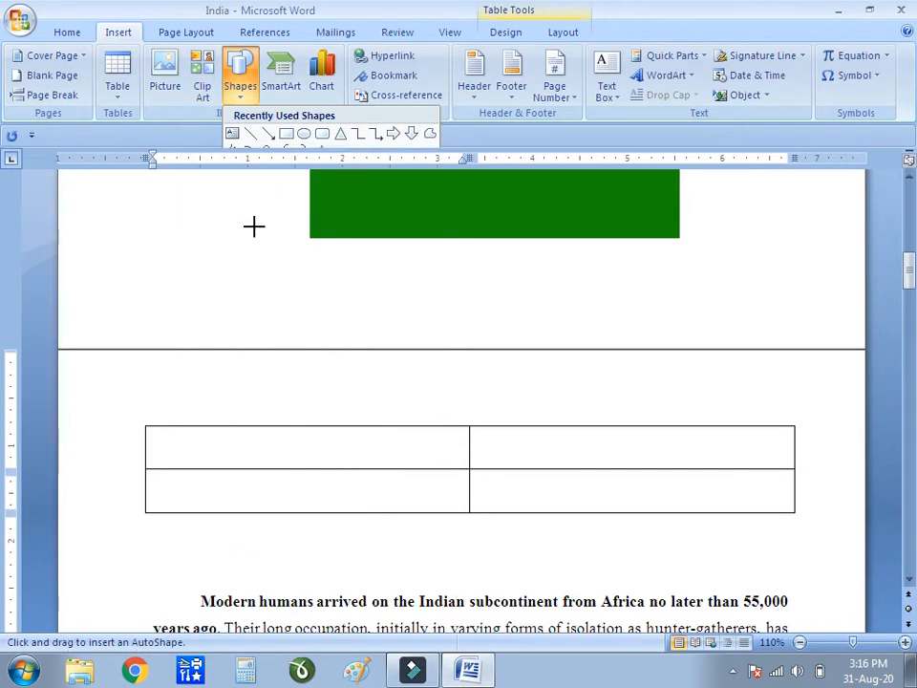
pyautogui.moveTo(273, 290); pyautogui.dragTo(348, 294)
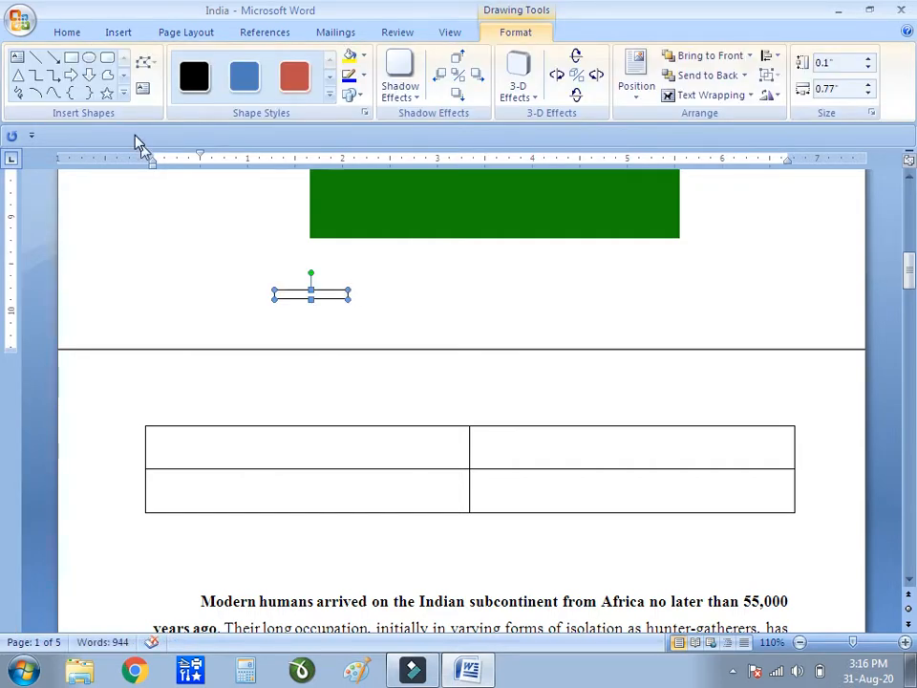
# - View the chart types offered for insertion and close the dialog without adding a chart
pyautogui.click(120, 34)
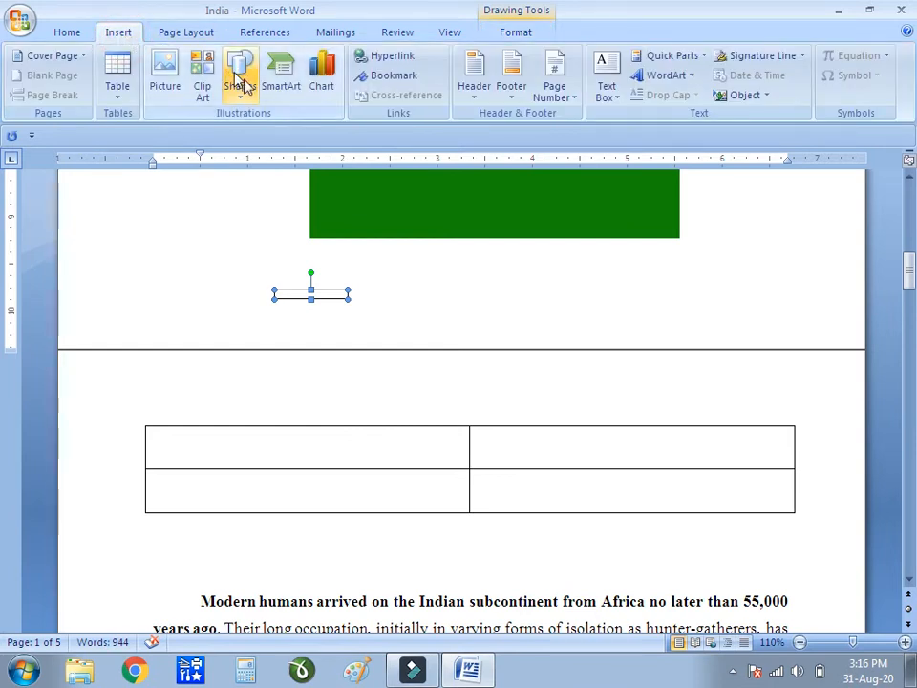
pyautogui.click(321, 86)
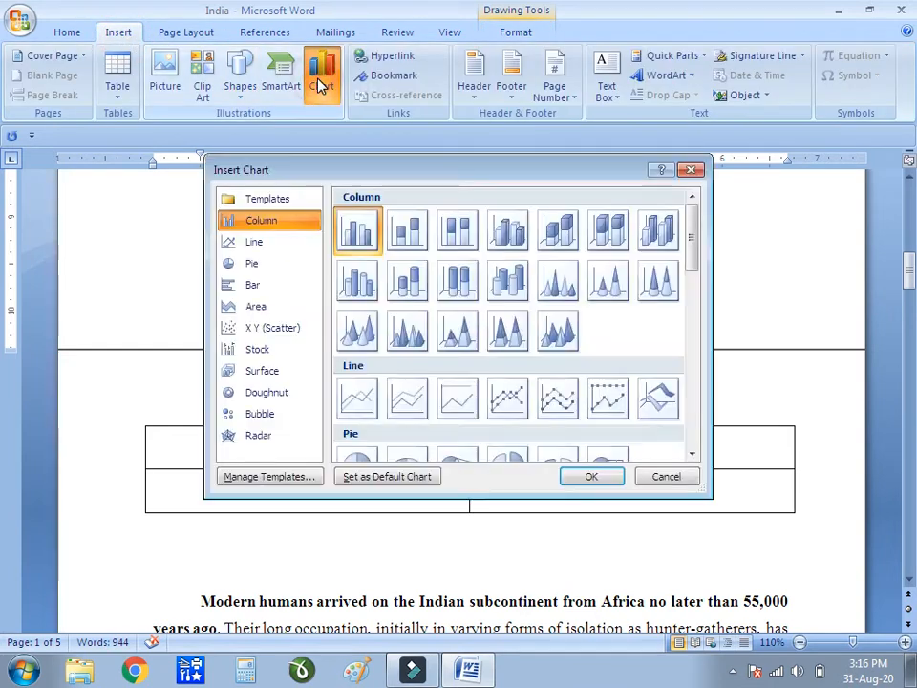
pyautogui.click(692, 171)
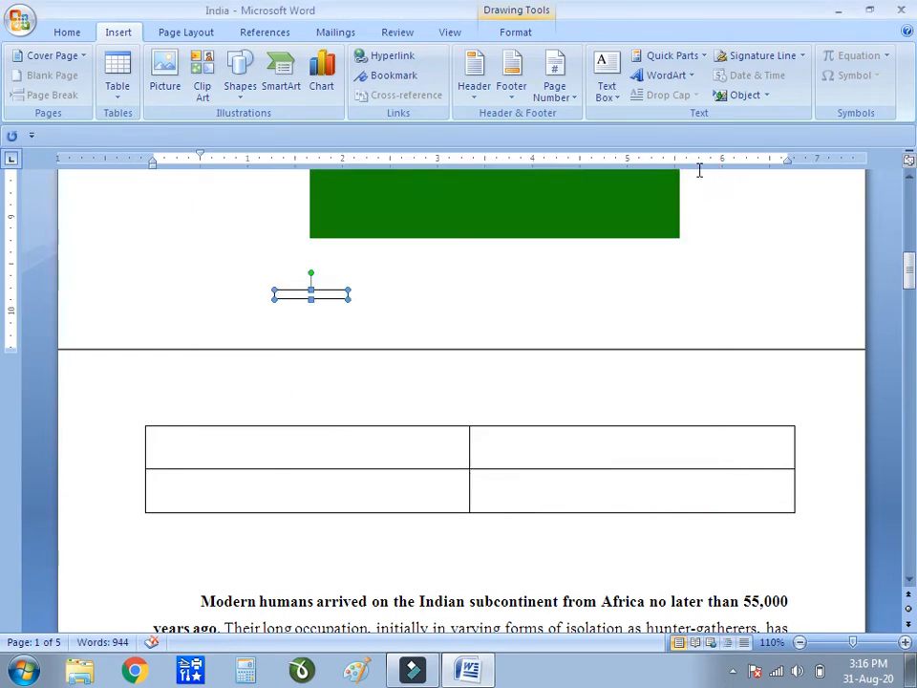
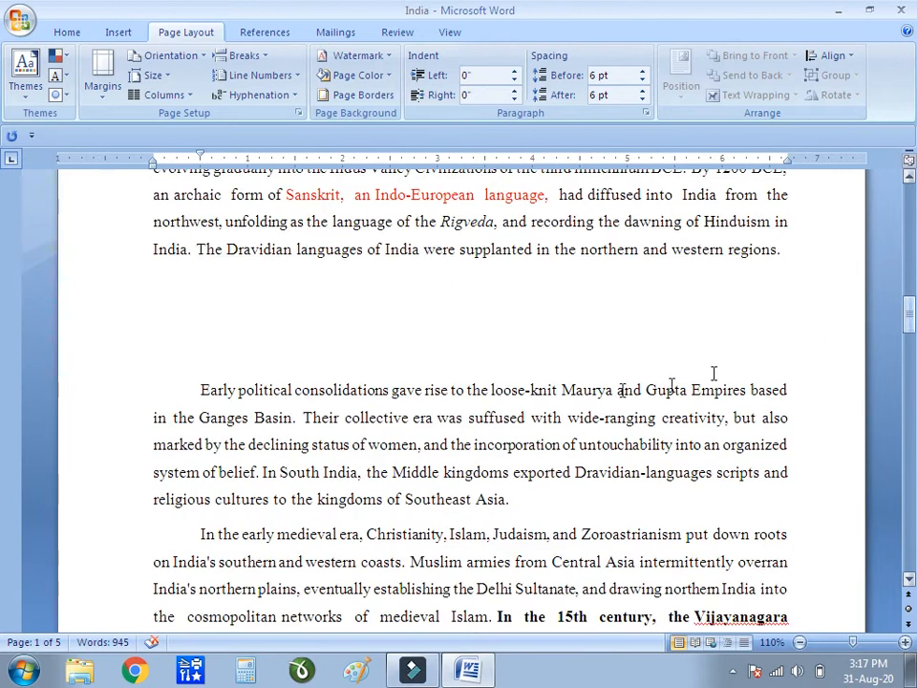
# - Apply the built-in Flow theme to the document
pyautogui.click(600, 384)
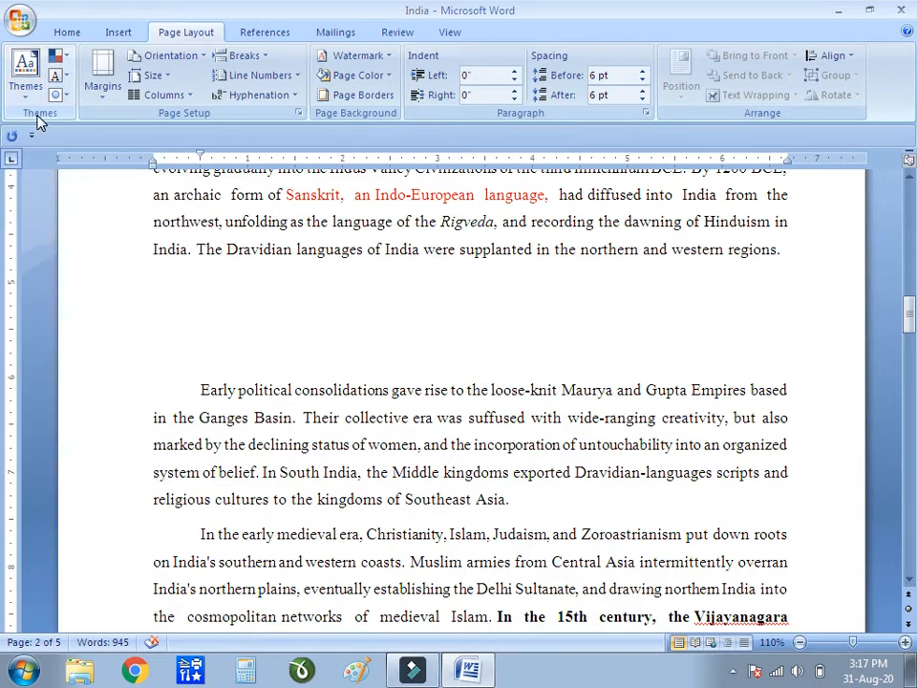
pyautogui.click(31, 82)
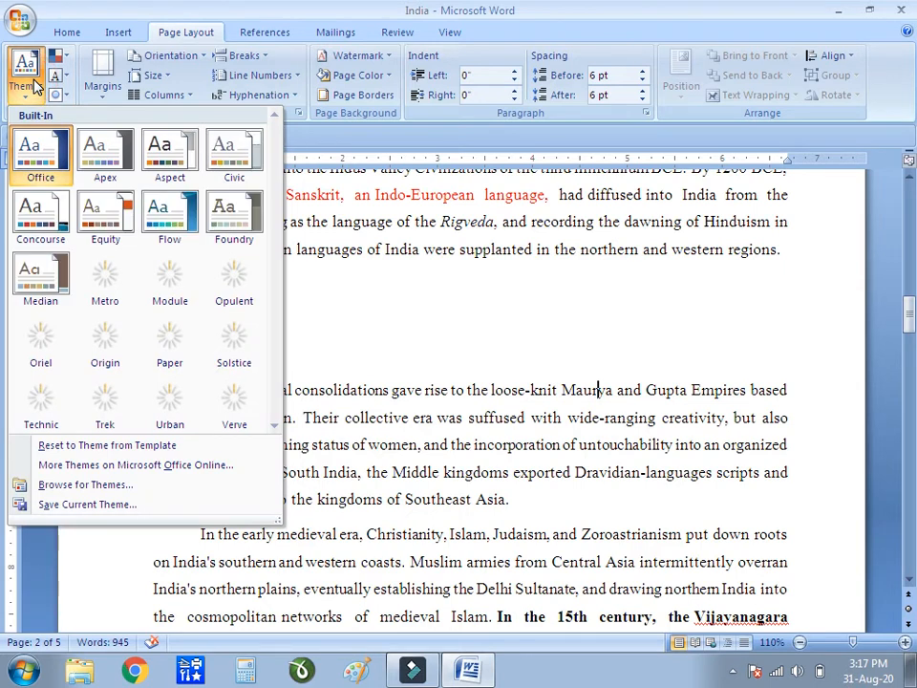
pyautogui.click(170, 212)
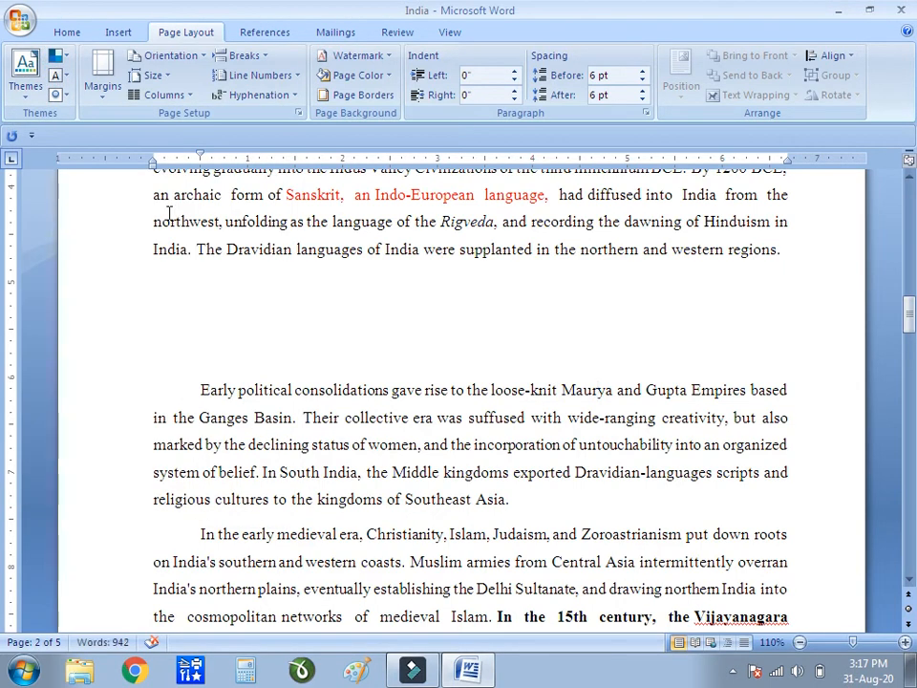
# - Review the margin presets and the custom margin settings in Page Setup, closing the dialog without changes
pyautogui.click(101, 95)
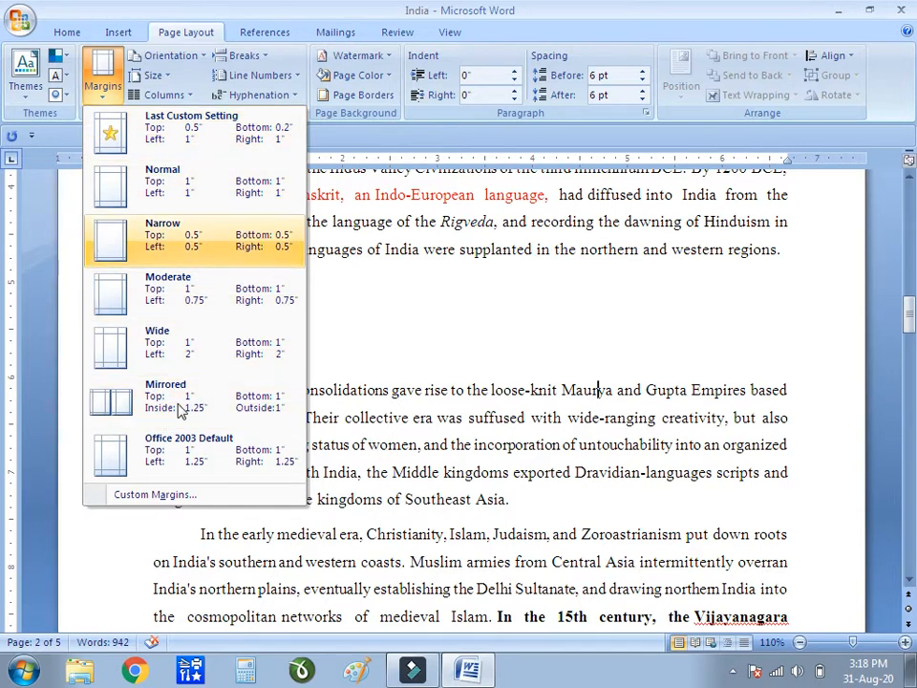
pyautogui.click(155, 494)
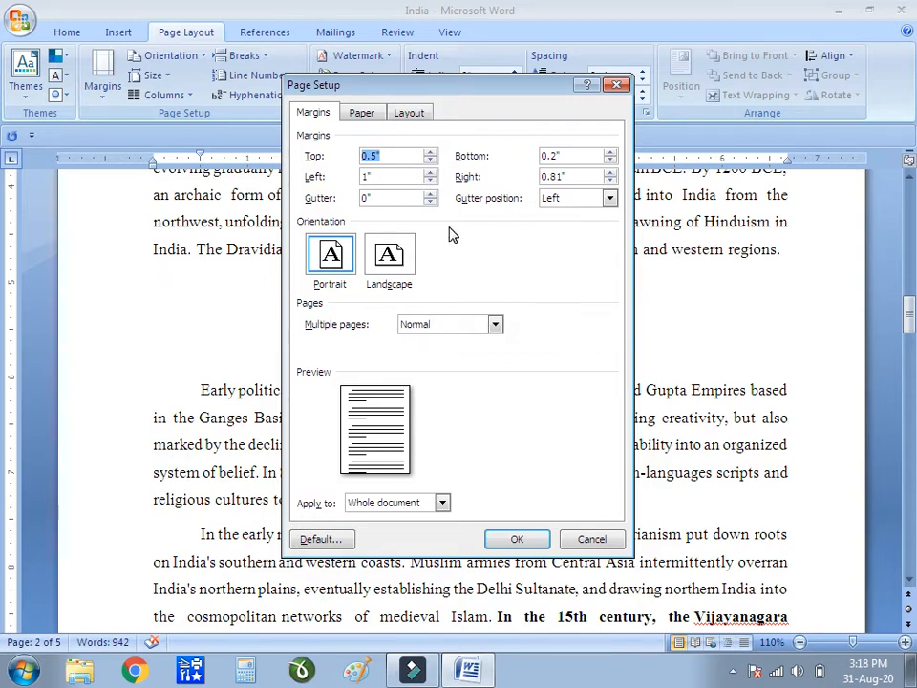
pyautogui.click(616, 88)
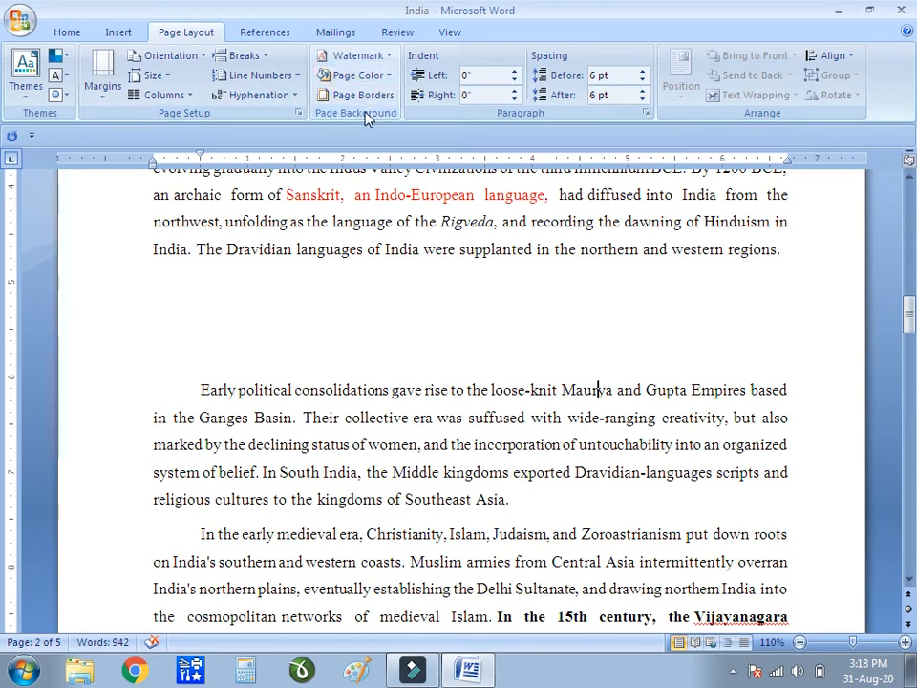
# - Apply the CONFIDENTIAL 1 watermark to the document's pages
pyautogui.click(361, 57)
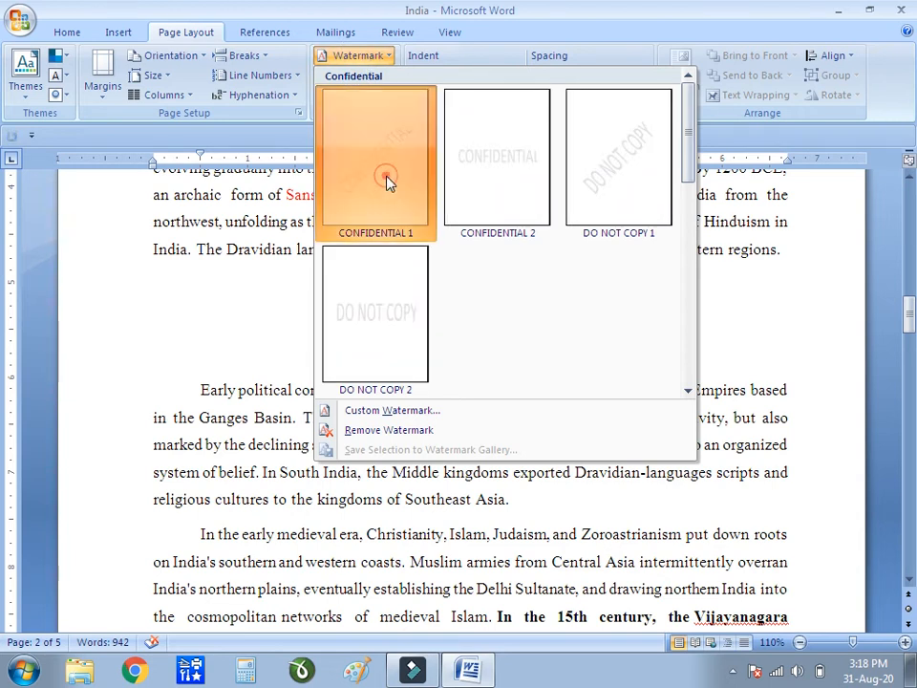
pyautogui.click(386, 179)
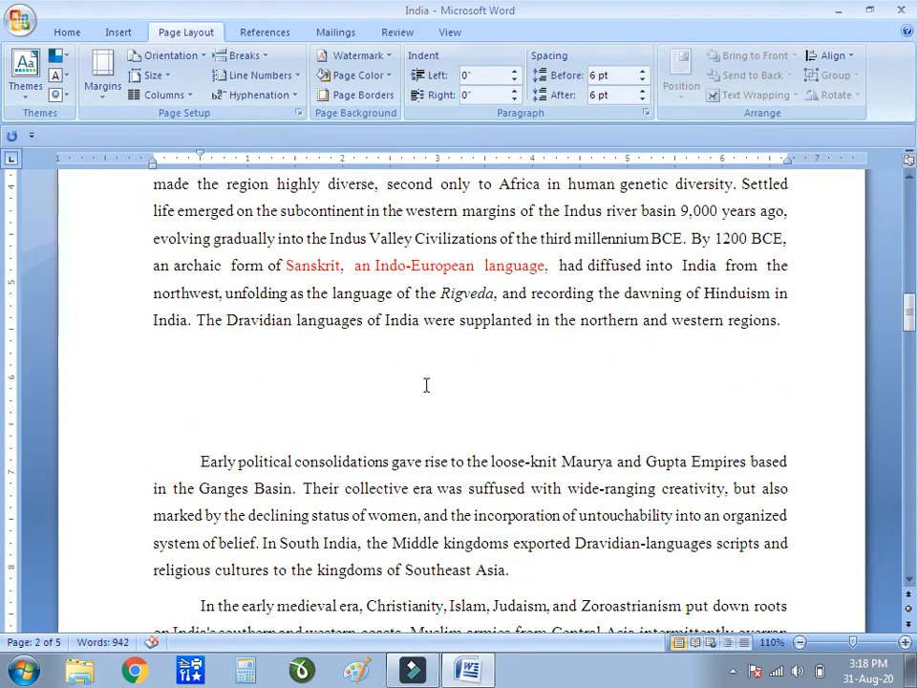
# - Look through the watermark gallery and preview a green page color, closing both without applying anything
pyautogui.click(353, 59)
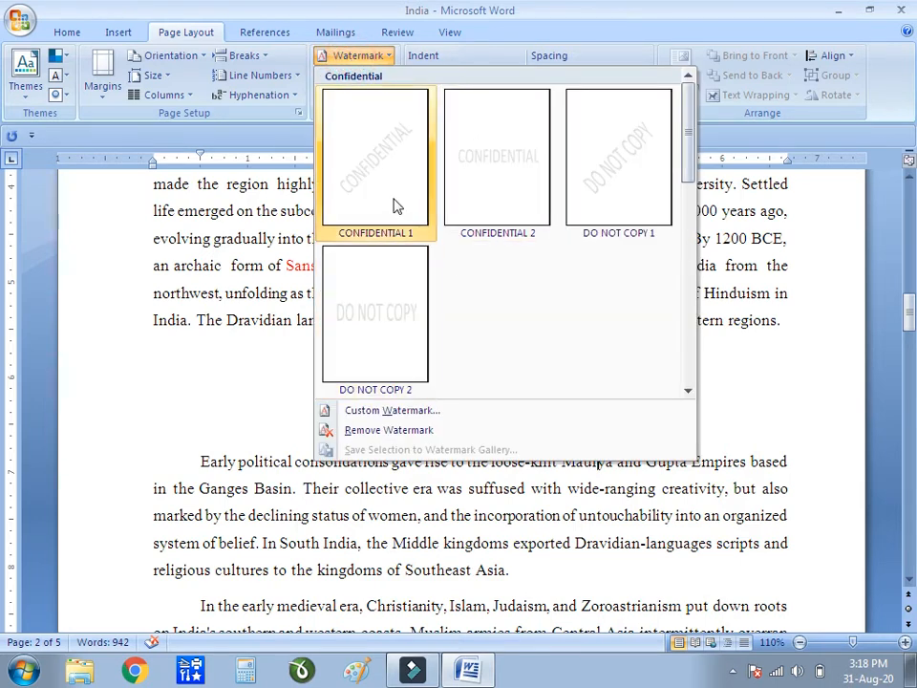
pyautogui.click(135, 320)
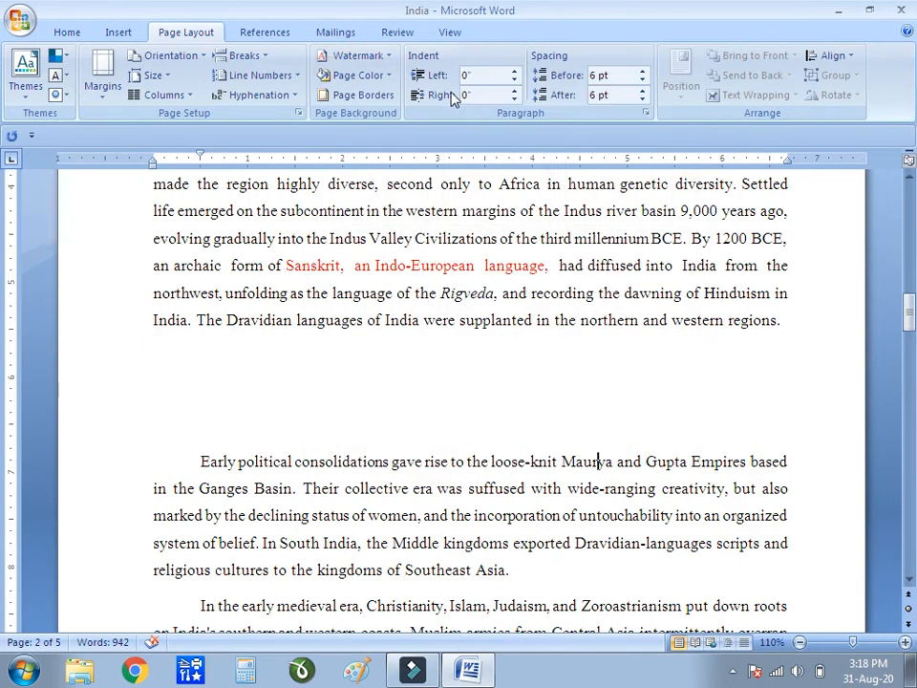
pyautogui.click(360, 77)
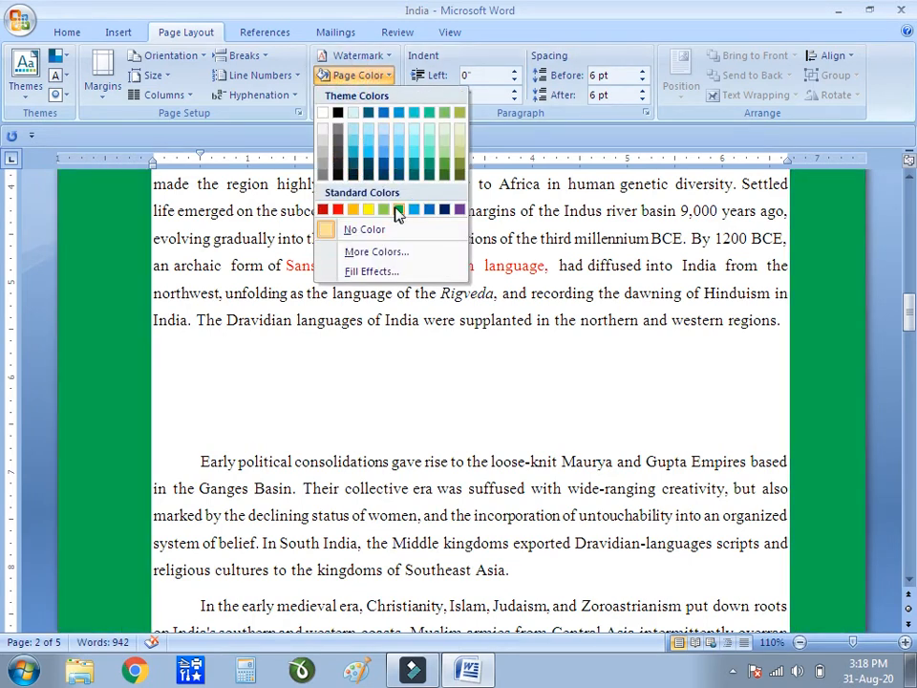
pyautogui.click(130, 193)
# - Add a Box page border to the whole document
pyautogui.click(353, 94)
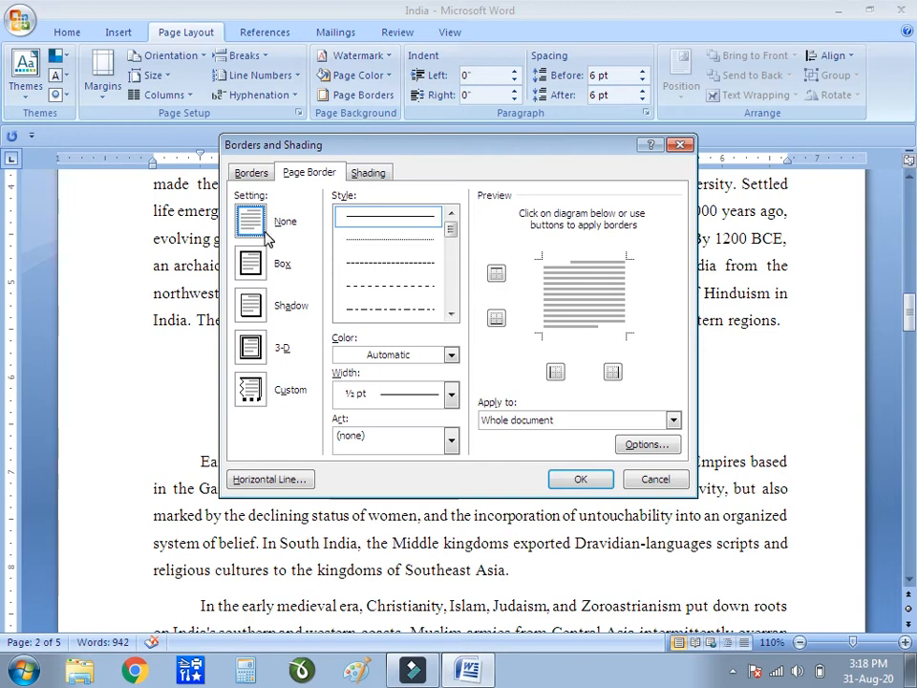
pyautogui.click(252, 264)
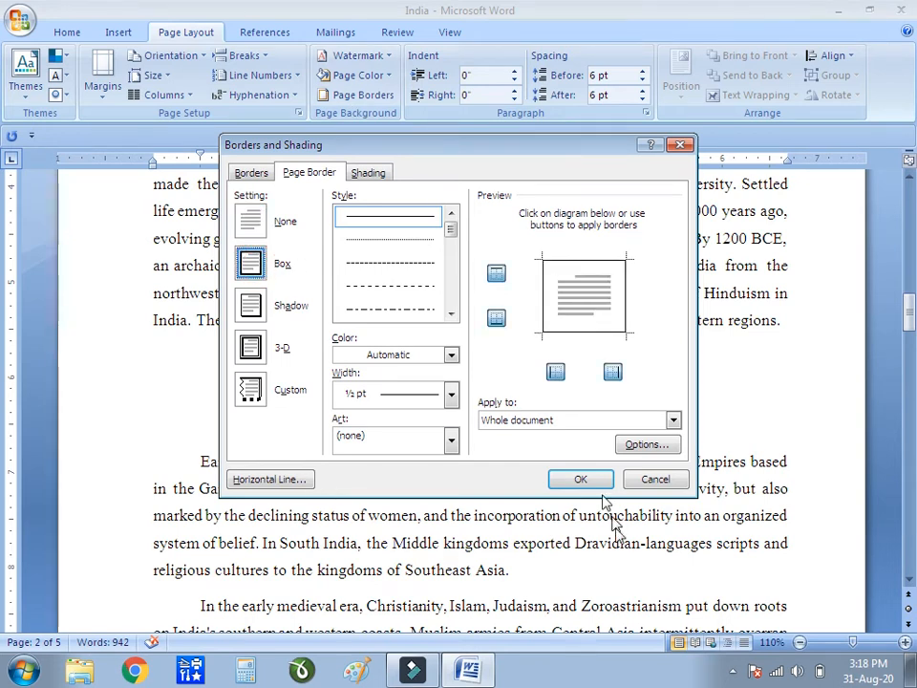
pyautogui.click(580, 480)
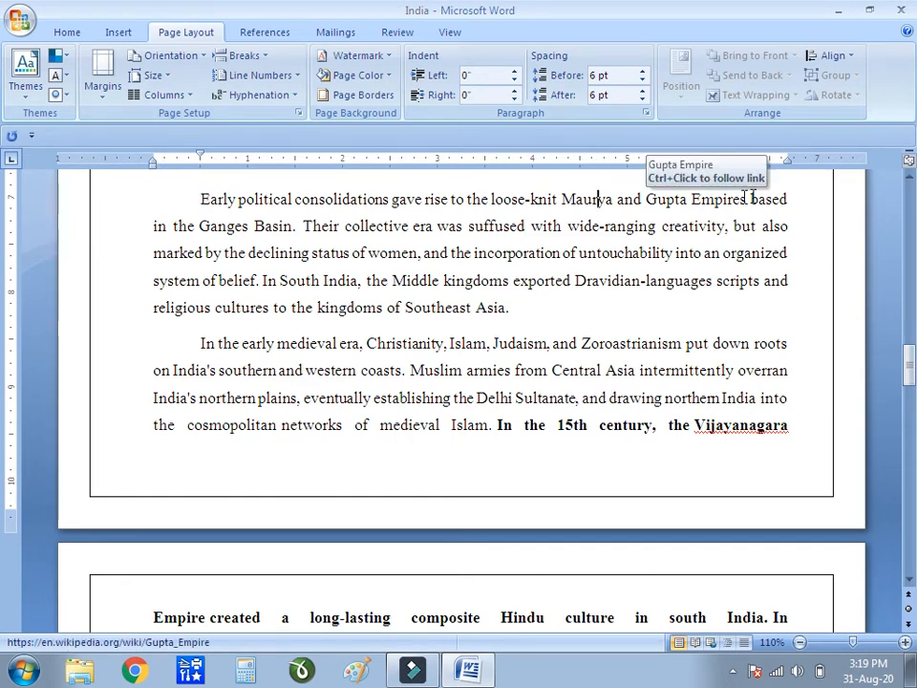
# - Extend the "Early political consolidations" paragraph's right indent to -0.06" and try 12 pt spacing before it, returning the spacing to 6 pt
pyautogui.moveTo(791, 166)
pyautogui.mouseDown()
pyautogui.moveTo(802, 167)
pyautogui.moveTo(795, 163)
pyautogui.mouseUp()
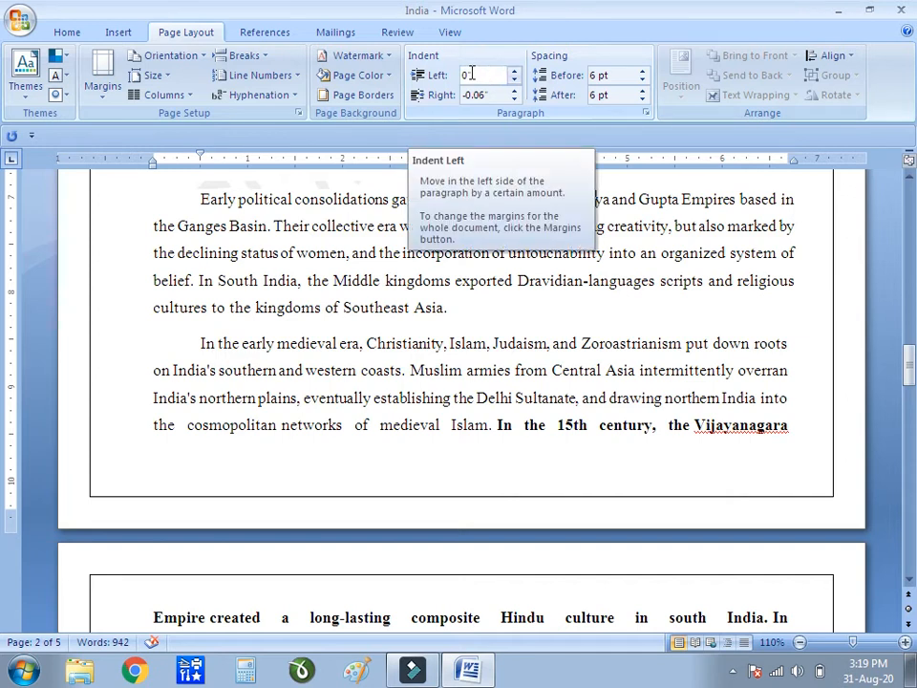
pyautogui.click(640, 74)
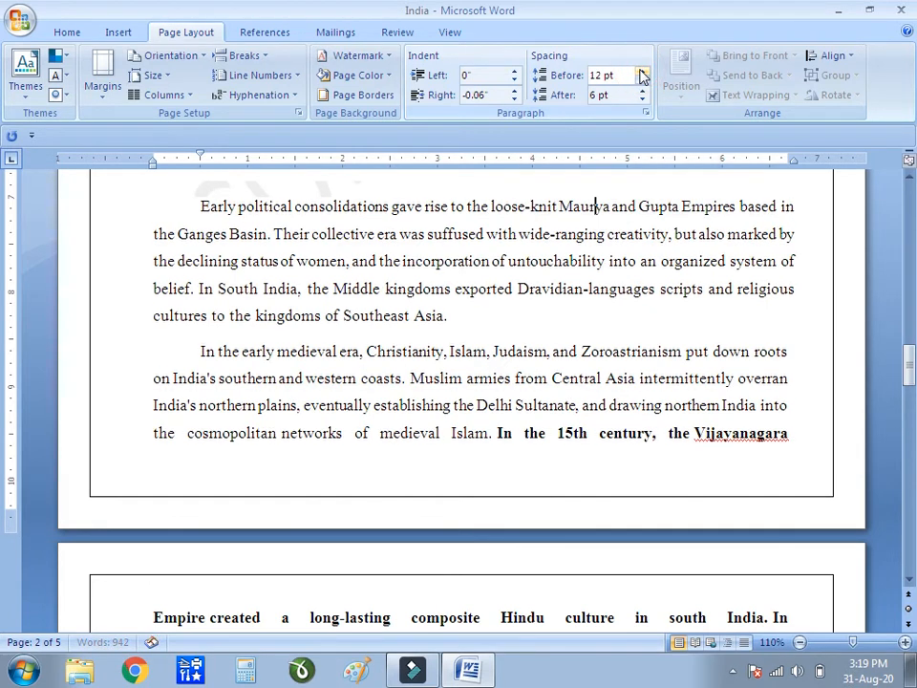
pyautogui.click(641, 81)
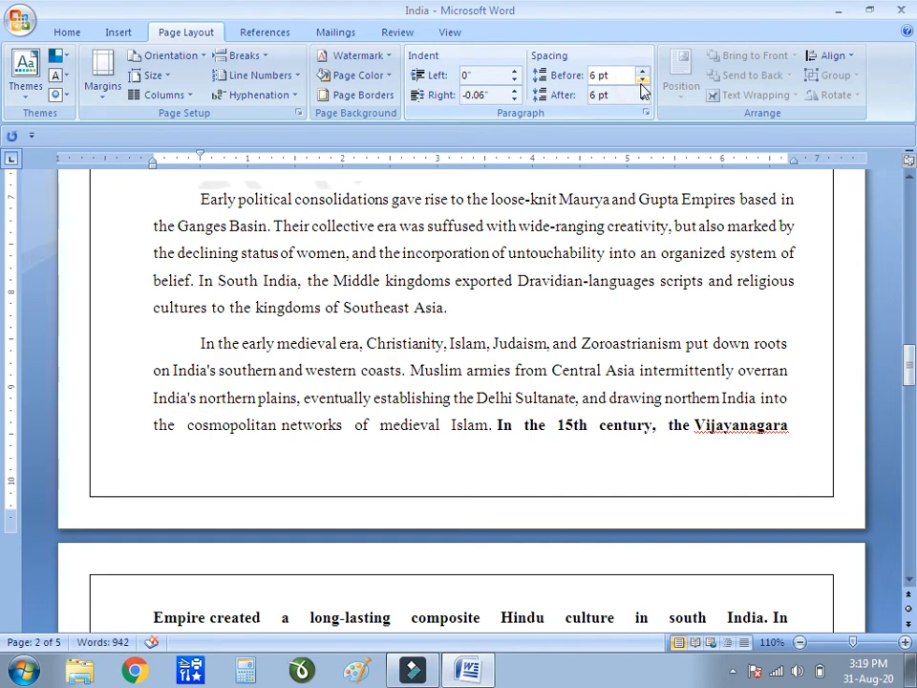
# - Review the reference tools, including the citation options, and the mail merge tools
pyautogui.moveTo(910, 374); pyautogui.dragTo(910, 329)
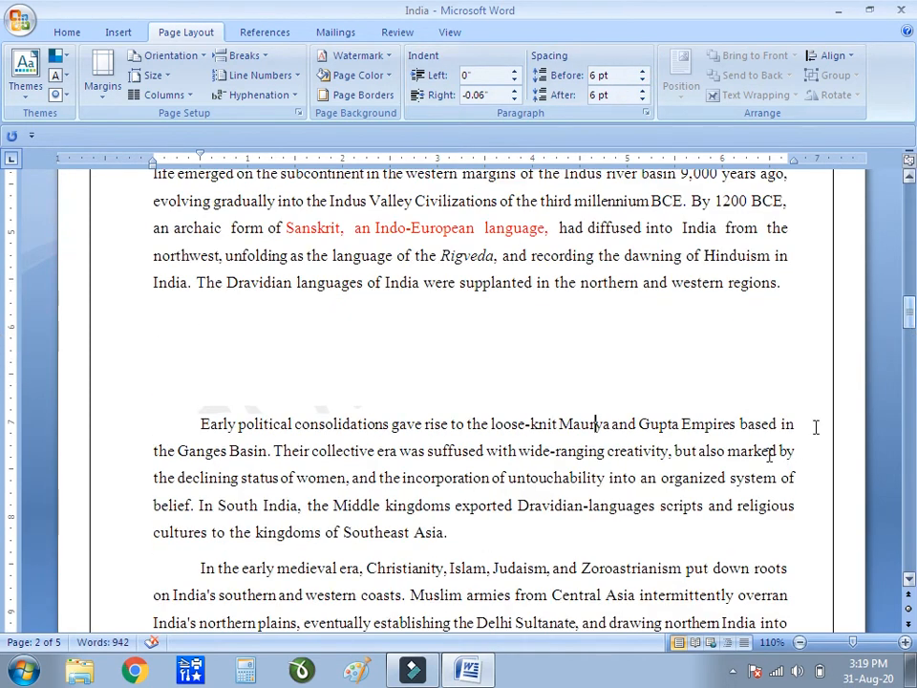
pyautogui.click(526, 358)
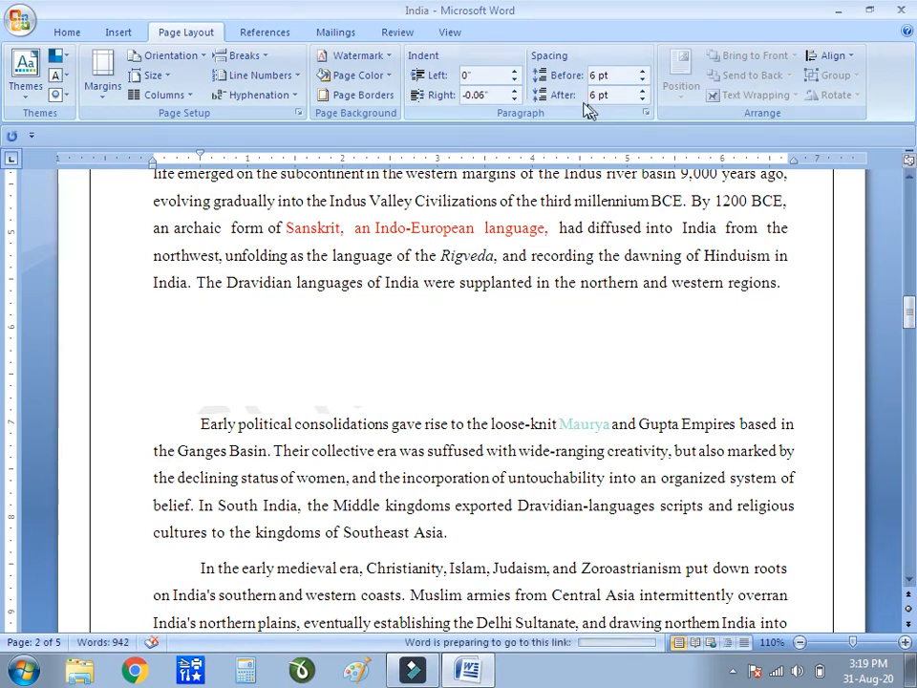
pyautogui.click(256, 32)
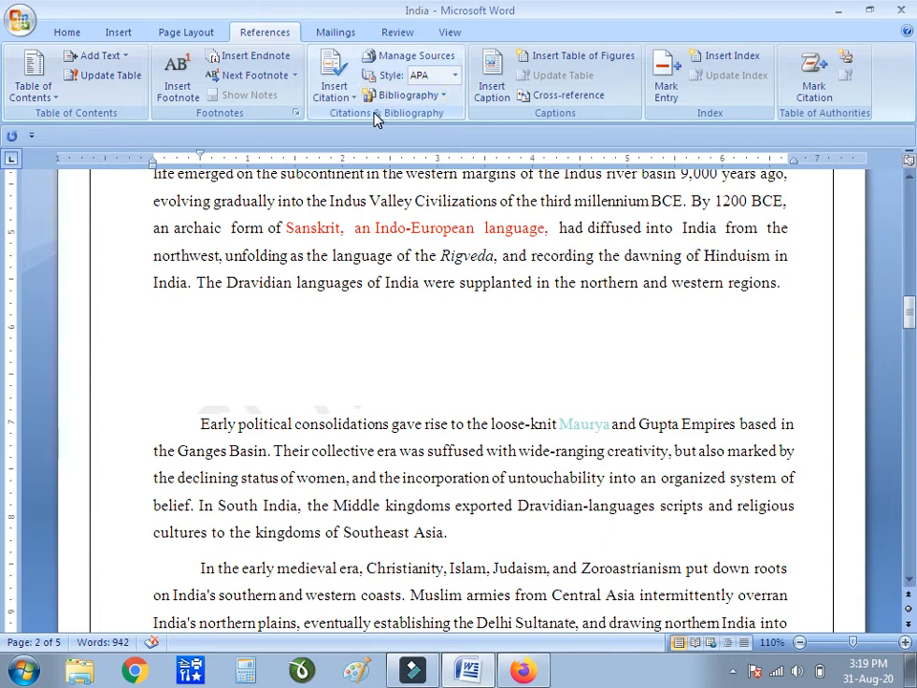
pyautogui.click(339, 100)
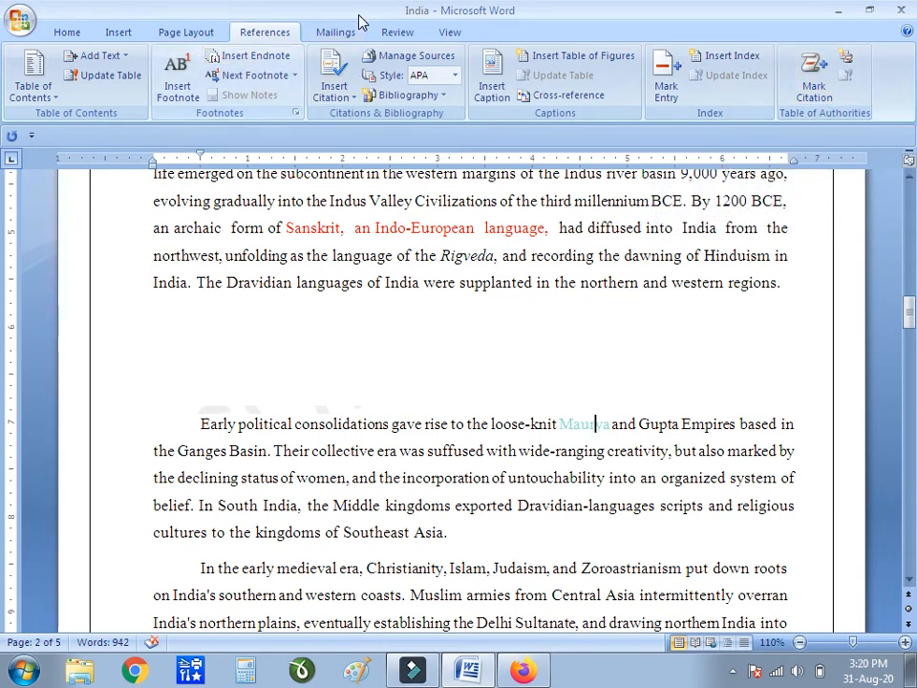
pyautogui.click(329, 34)
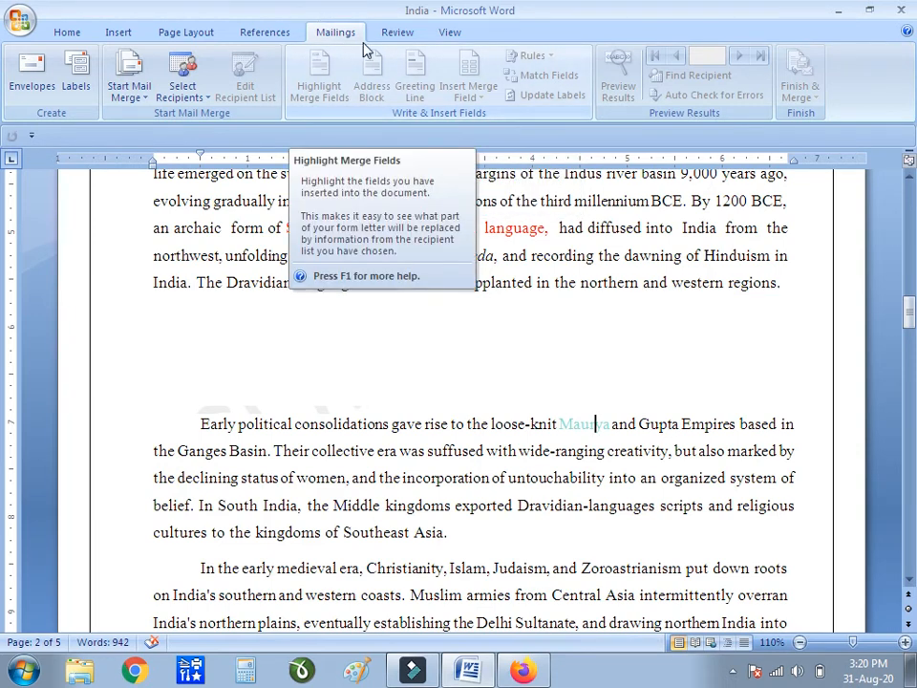
# - Run the spelling and grammar check on the document and close it without changing anything
pyautogui.click(386, 38)
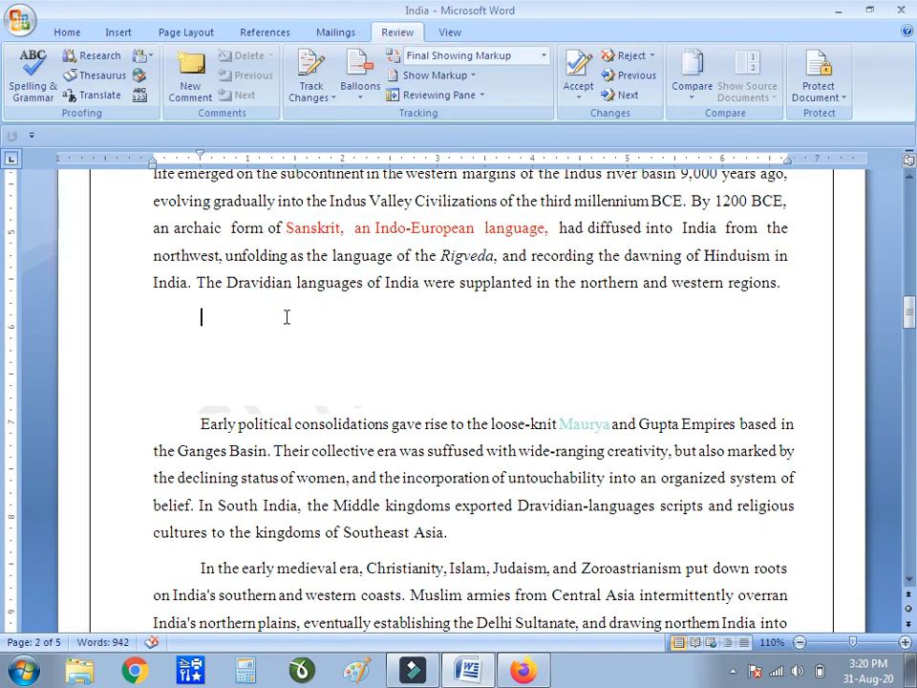
pyautogui.click(29, 85)
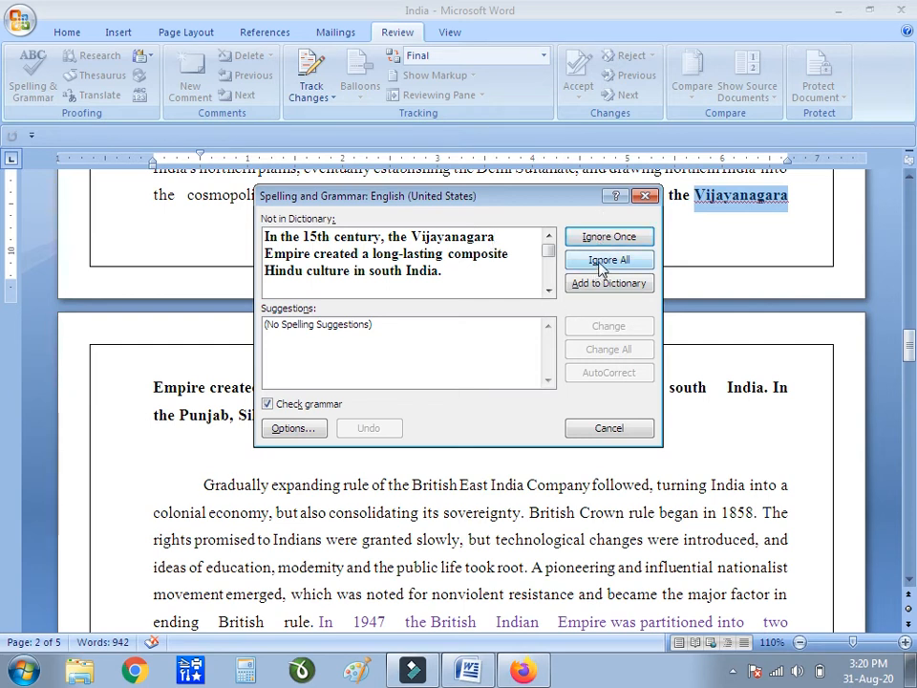
pyautogui.click(647, 195)
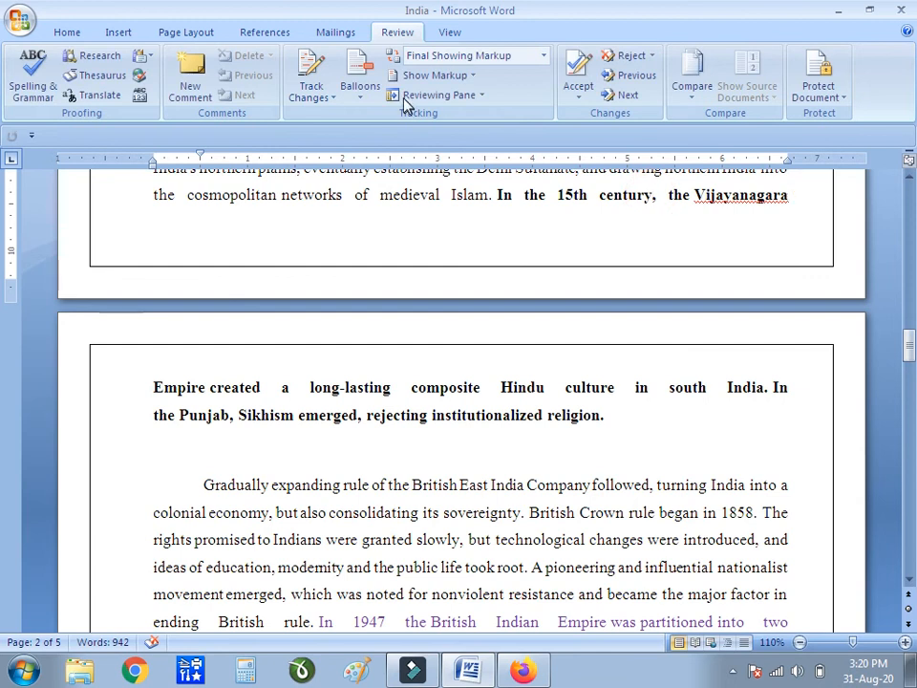
# - Try the translation tool and a new comment on "Vijayanagara Empire", closing the research pane and deleting the comment
pyautogui.click(99, 105)
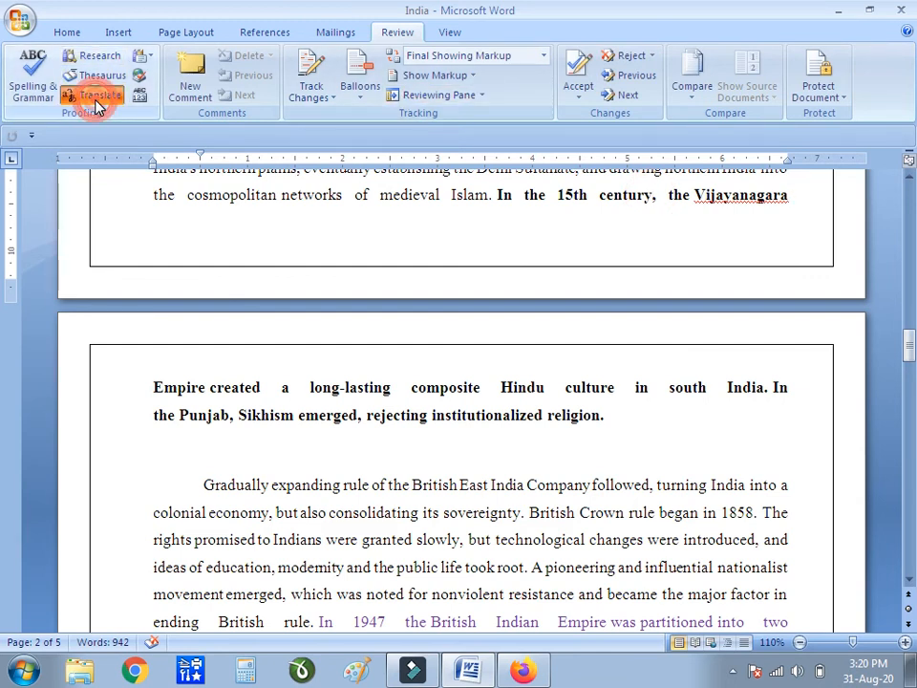
pyautogui.click(187, 84)
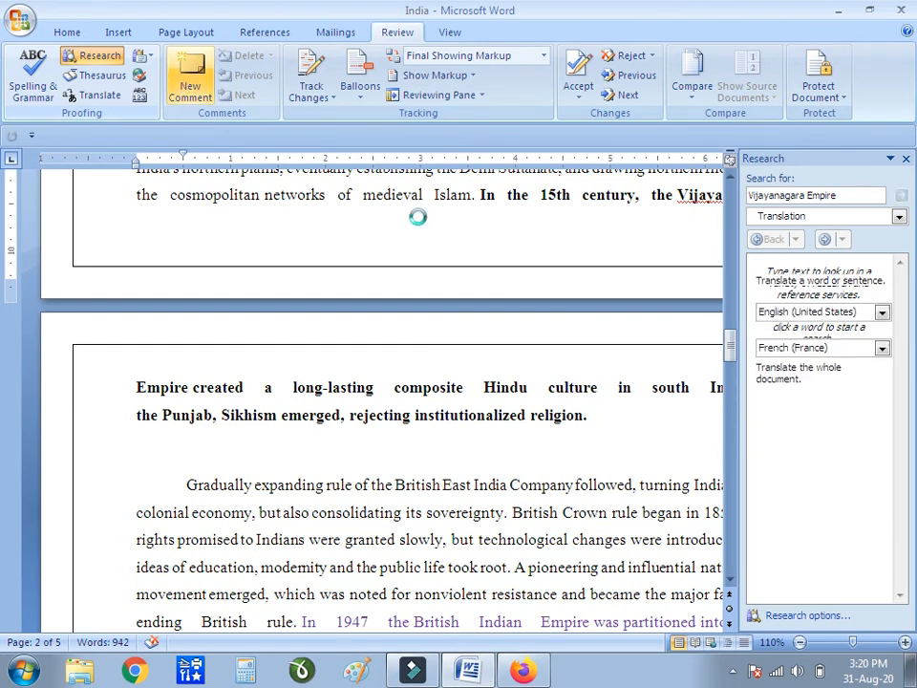
pyautogui.click(906, 159)
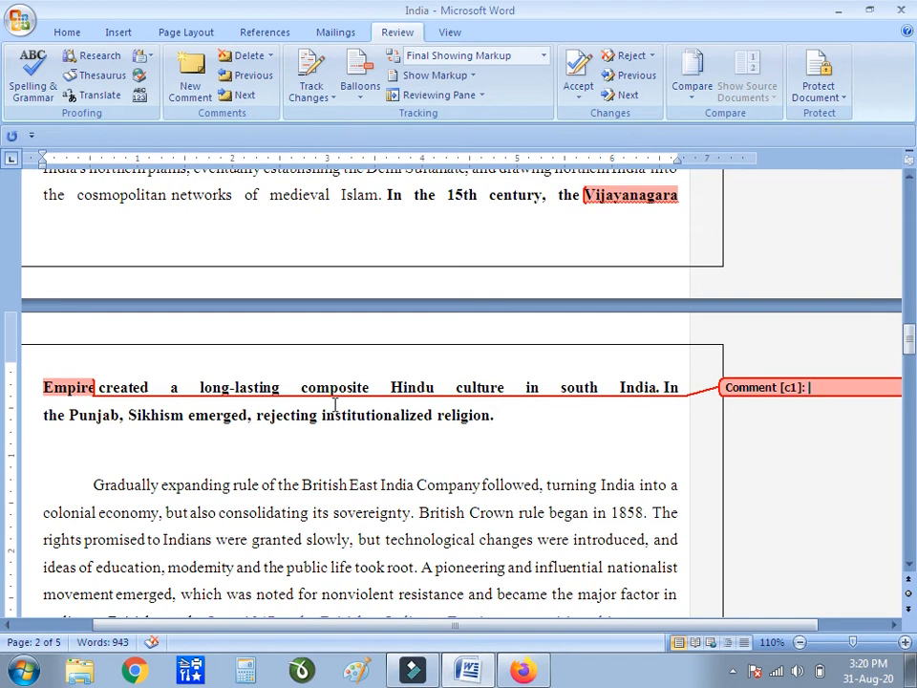
pyautogui.click(243, 58)
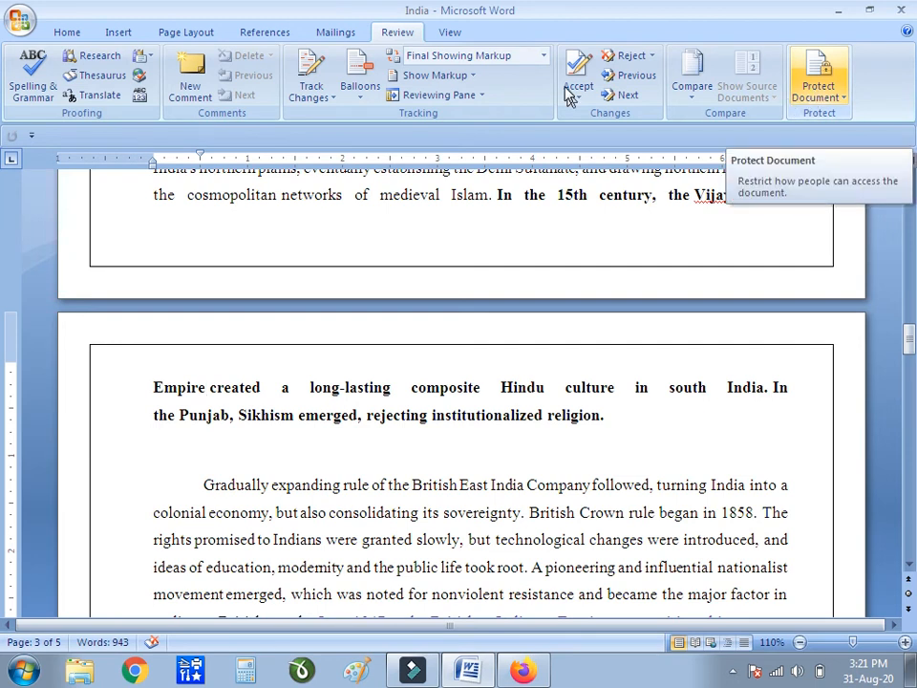
# - Show the gridlines on the document pages and hide them again
pyautogui.click(450, 34)
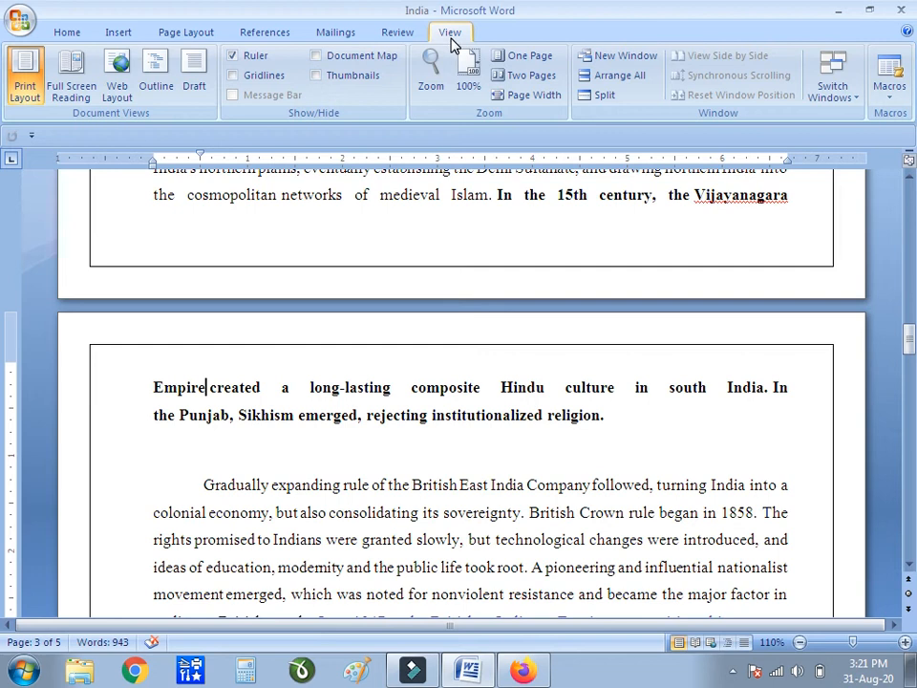
pyautogui.click(234, 76)
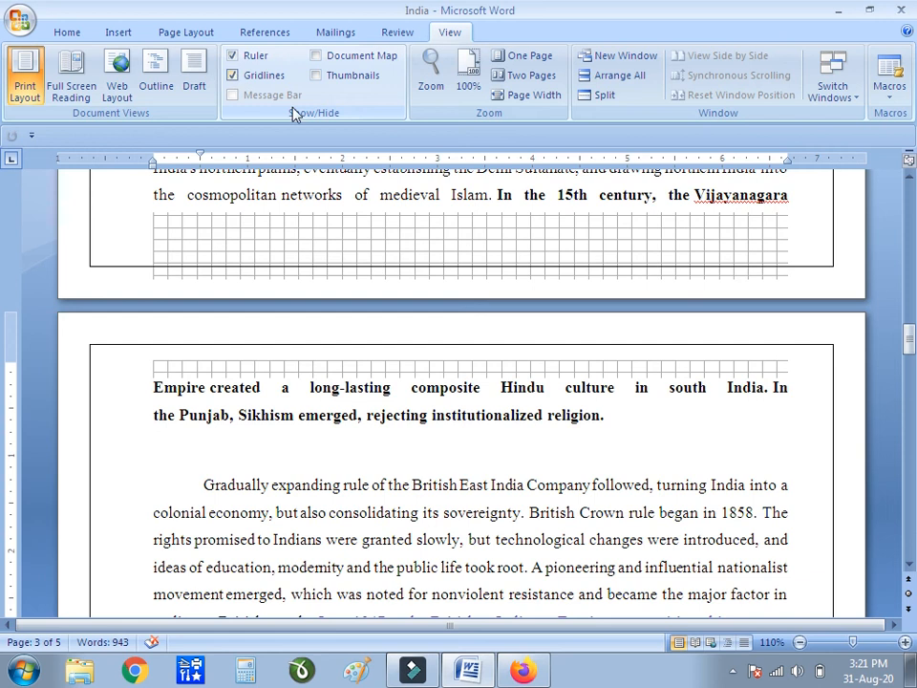
pyautogui.click(233, 75)
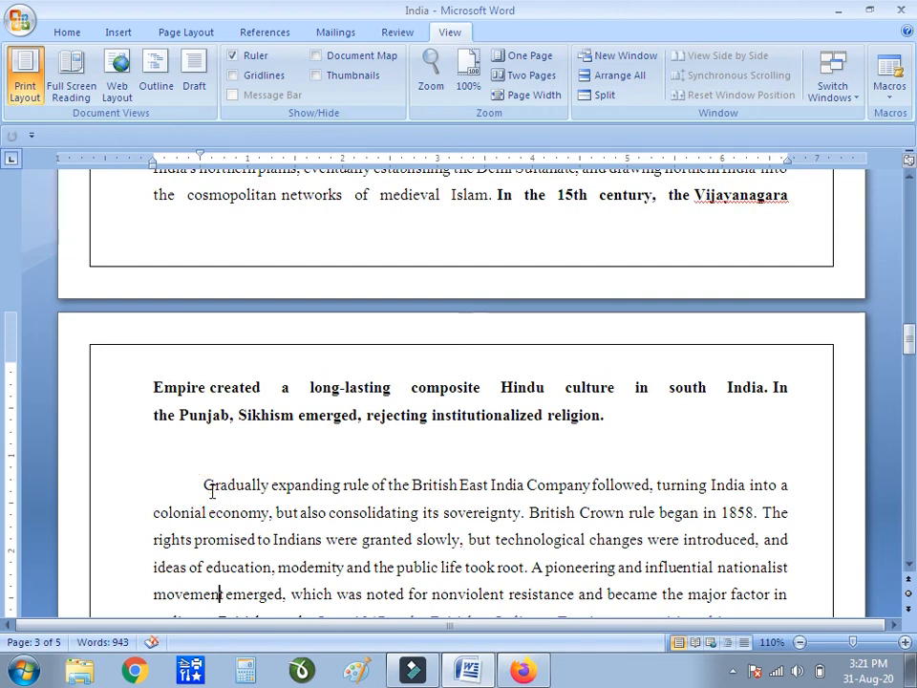
pyautogui.scroll(-3, 212, 491)
pyautogui.scroll(-3, 212, 491)
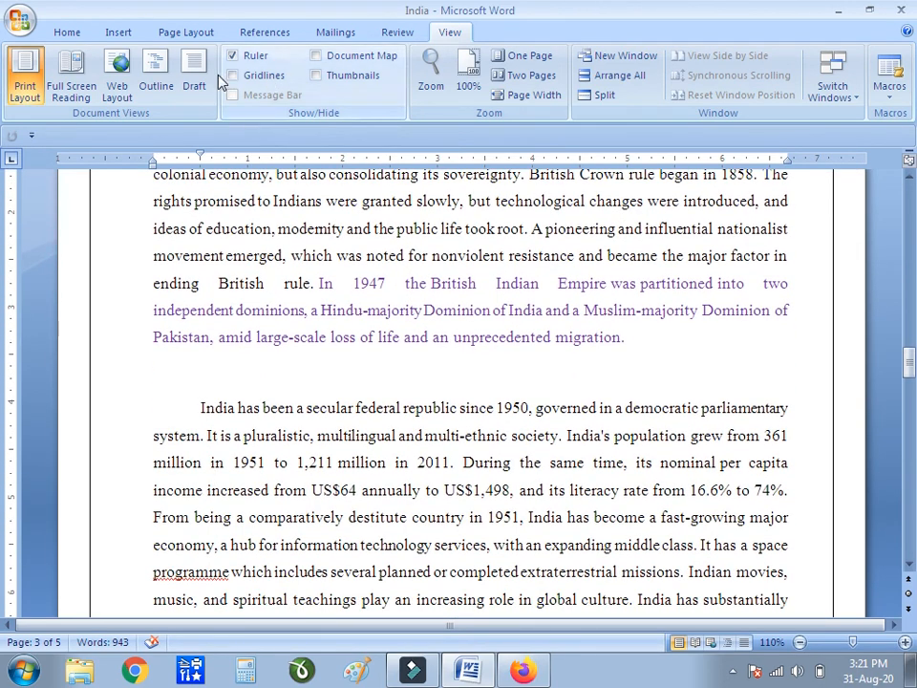
pyautogui.click(232, 76)
pyautogui.click(233, 77)
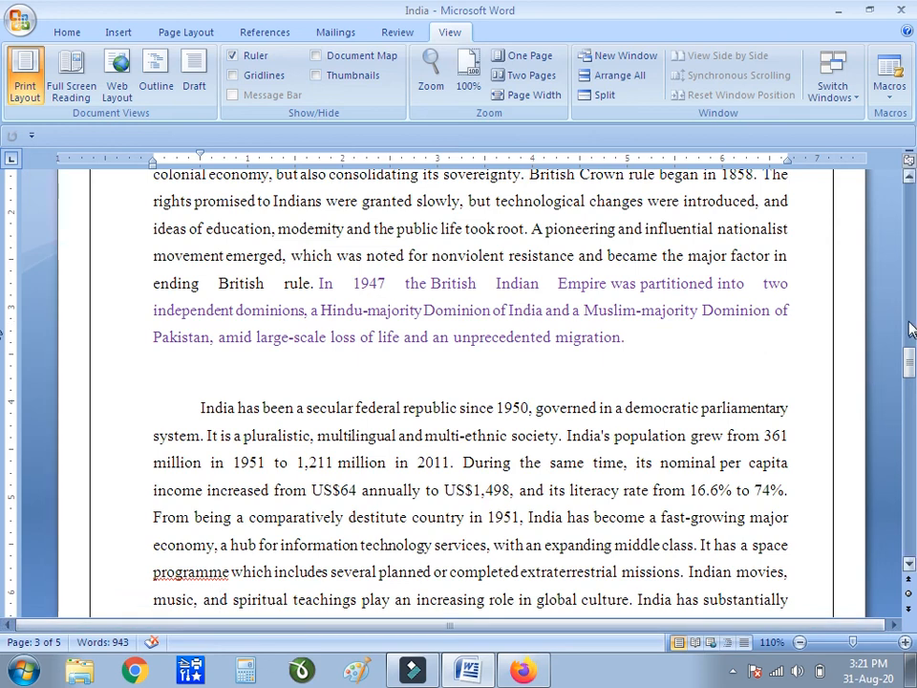
# - Add an empty paragraph after the last text on page 5, and show the gridlines there briefly before hiding them
pyautogui.click(908, 371)
pyautogui.moveTo(908, 370); pyautogui.dragTo(910, 554)
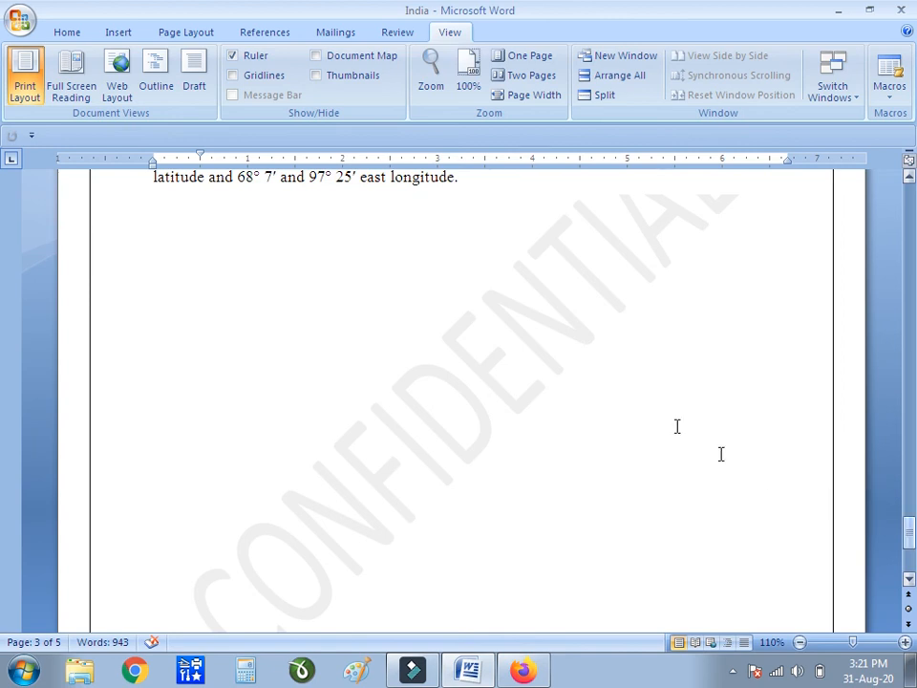
pyautogui.click(478, 198)
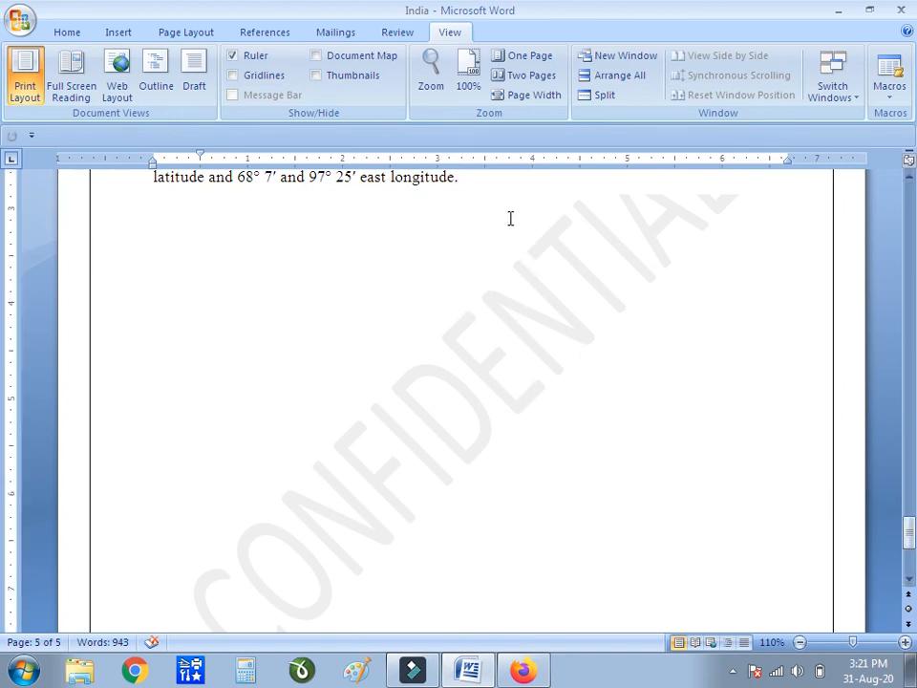
pyautogui.press('Return')
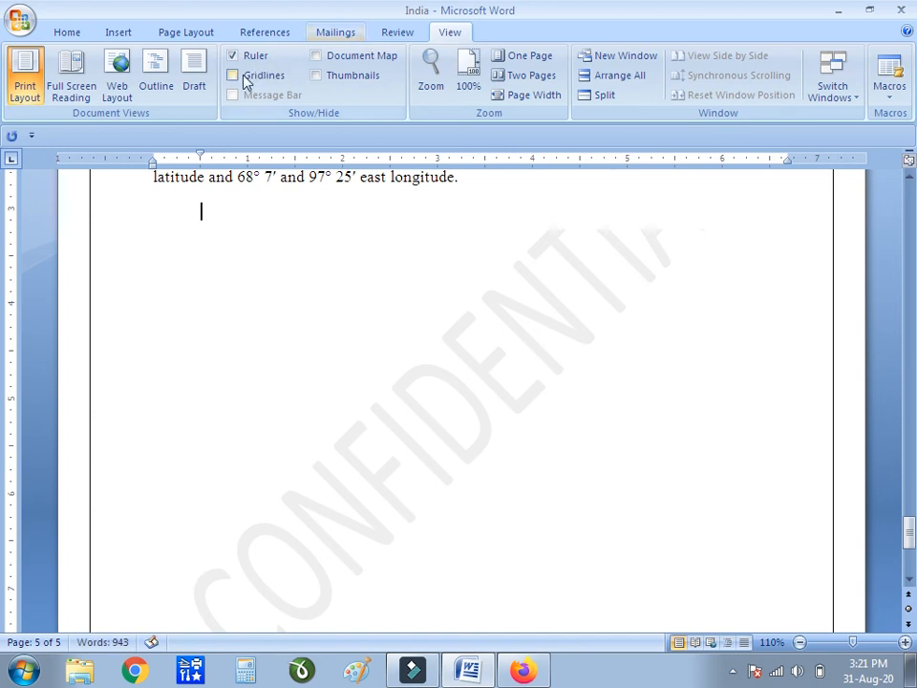
pyautogui.click(237, 78)
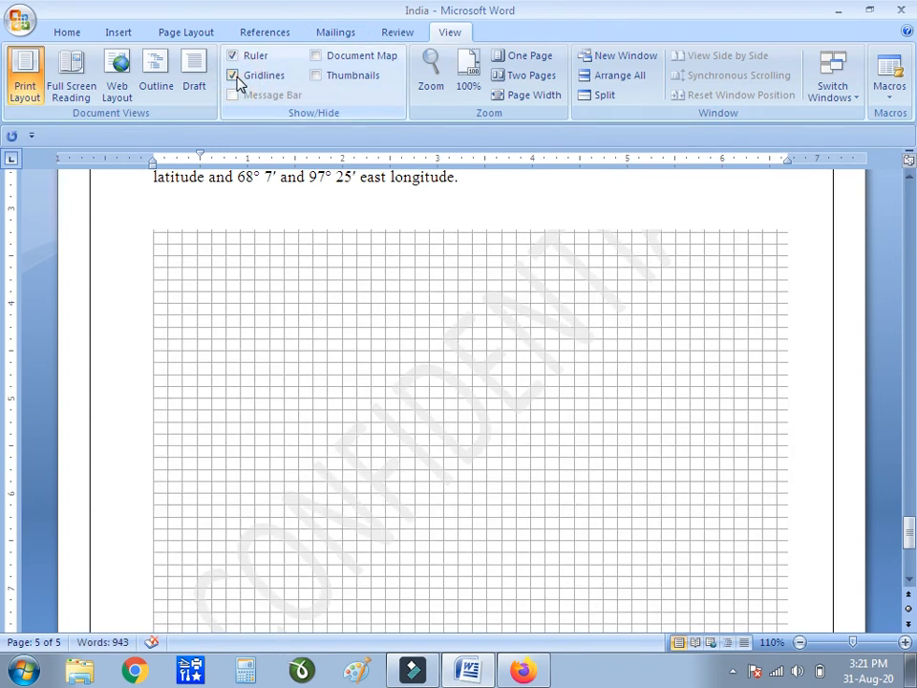
pyautogui.click(237, 76)
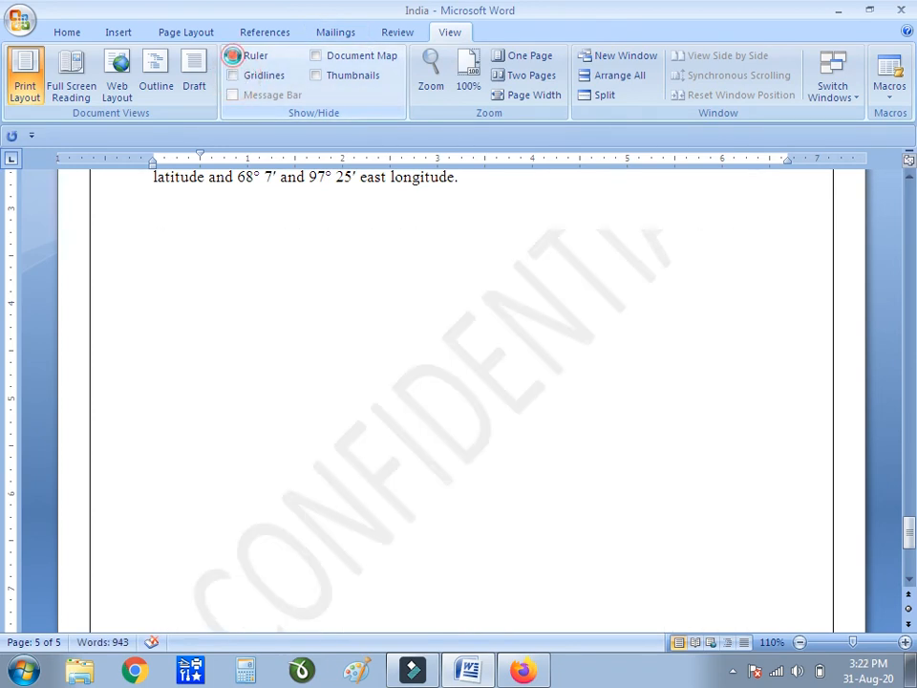
# - Hide the ruler and toggle the gridlines on and back off
pyautogui.click(234, 58)
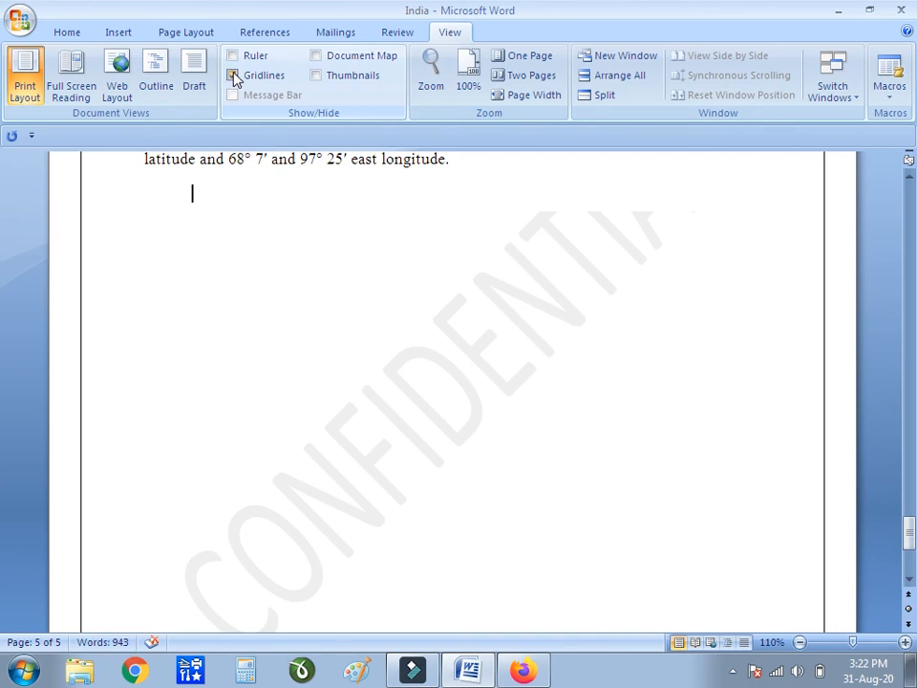
pyautogui.click(235, 76)
pyautogui.click(235, 76)
# - View the page thumbnails, hide them again, and return to the text formatting tools
pyautogui.click(317, 77)
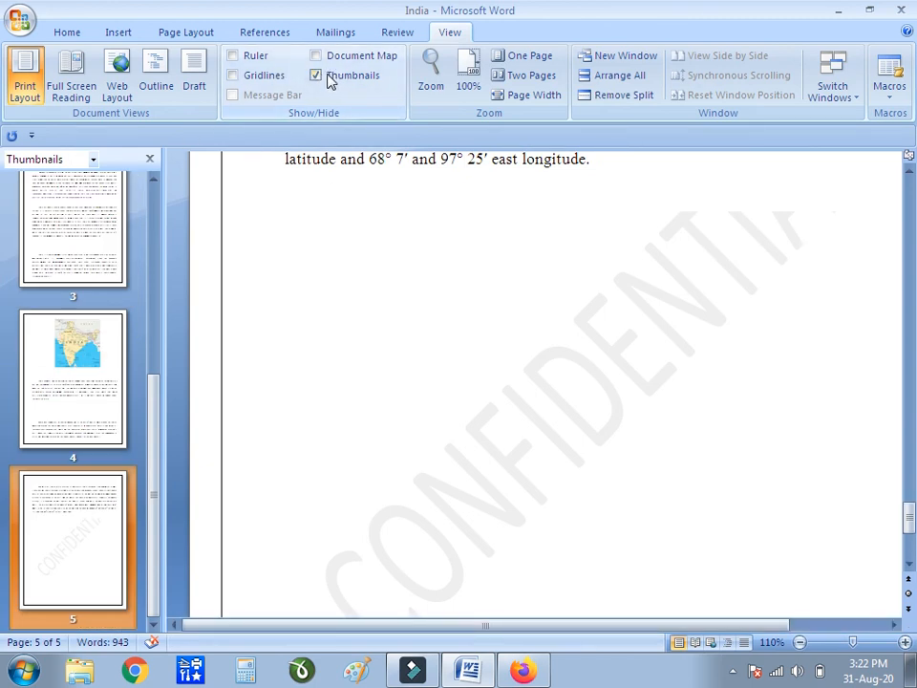
pyautogui.click(323, 81)
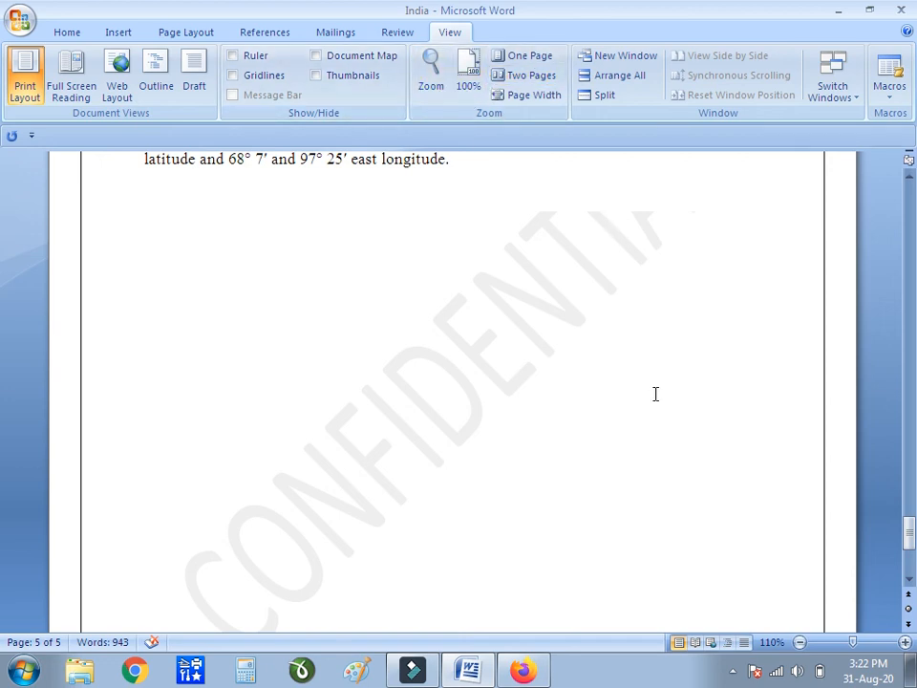
pyautogui.click(602, 97)
pyautogui.click(69, 33)
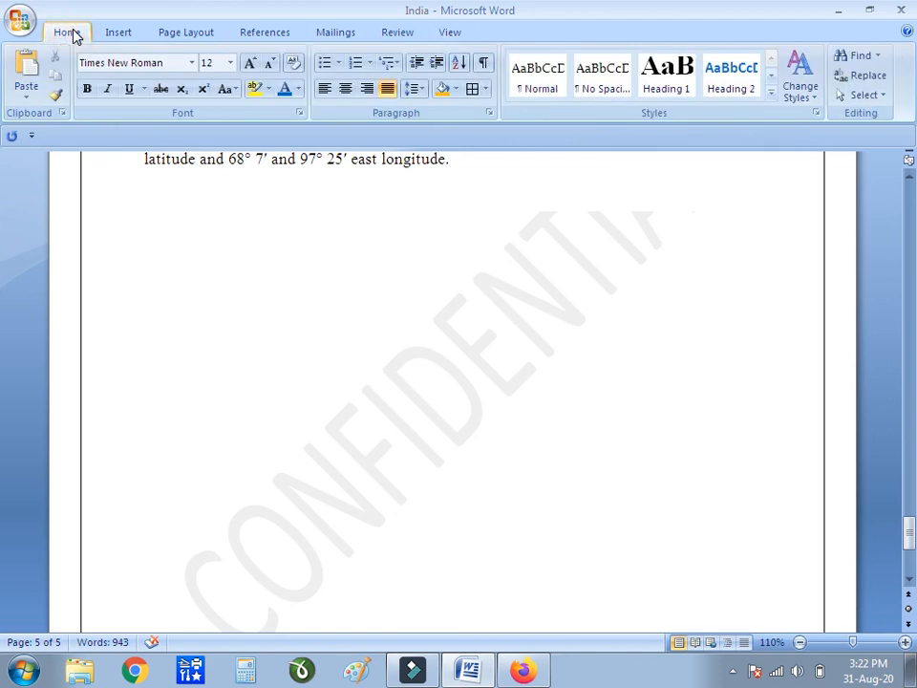